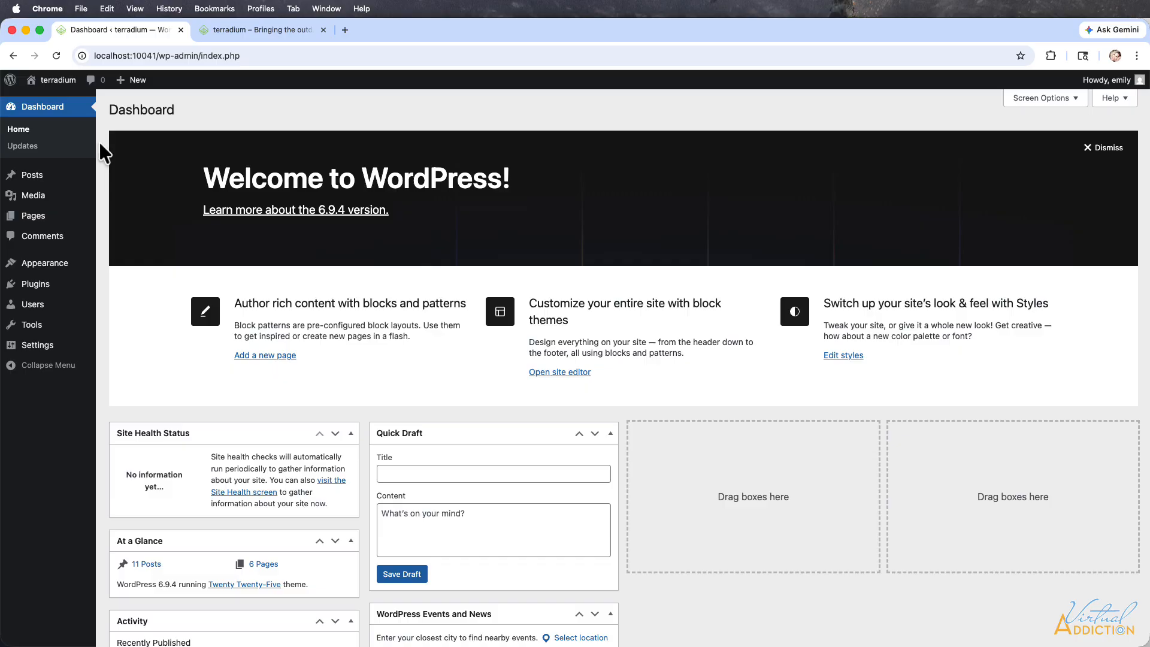
# - Review the site's general settings, from the site title down to the date and time formats
pyautogui.click(31, 345)
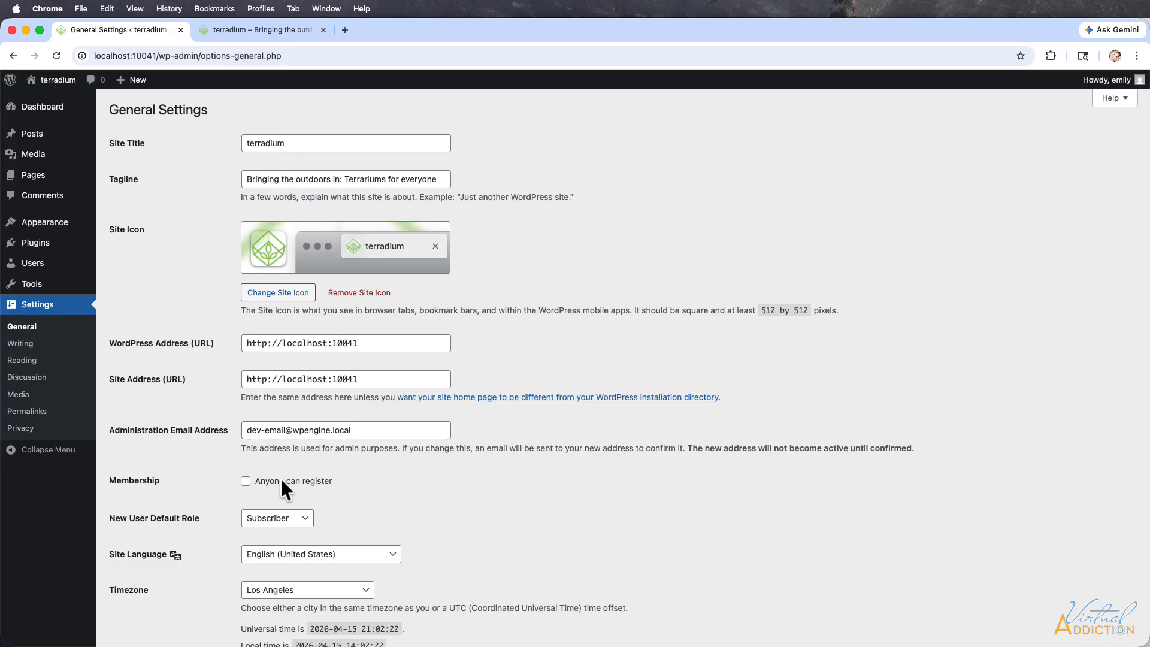
pyautogui.scroll(-5, 280, 478)
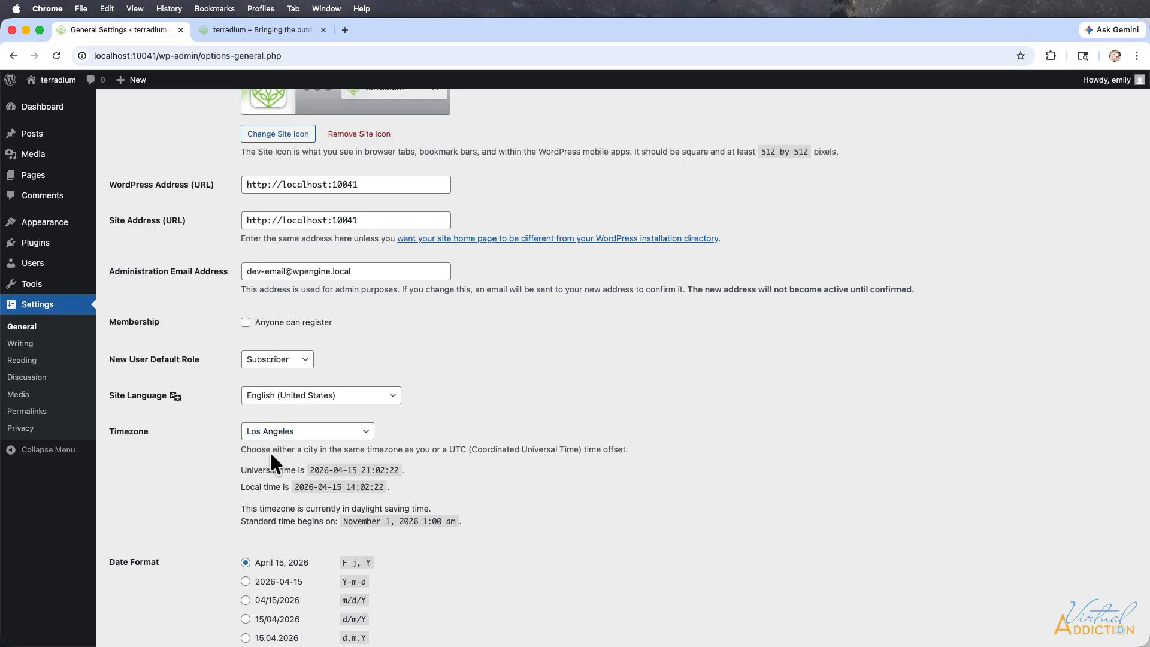
pyautogui.scroll(-6, 270, 454)
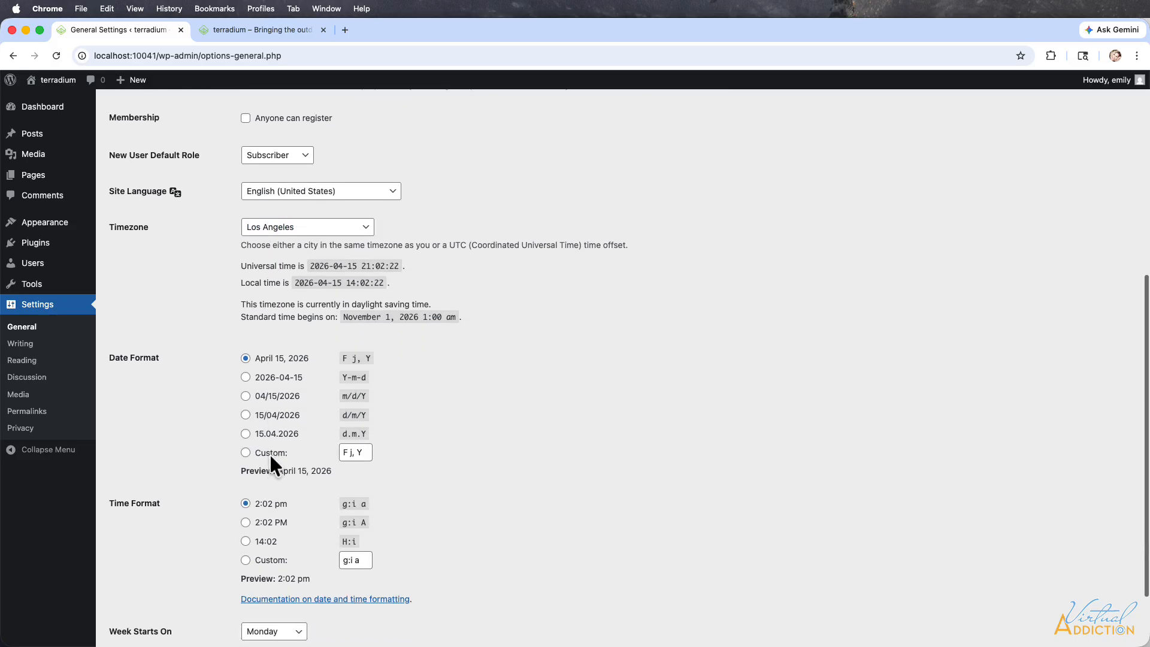
pyautogui.scroll(-2, 270, 454)
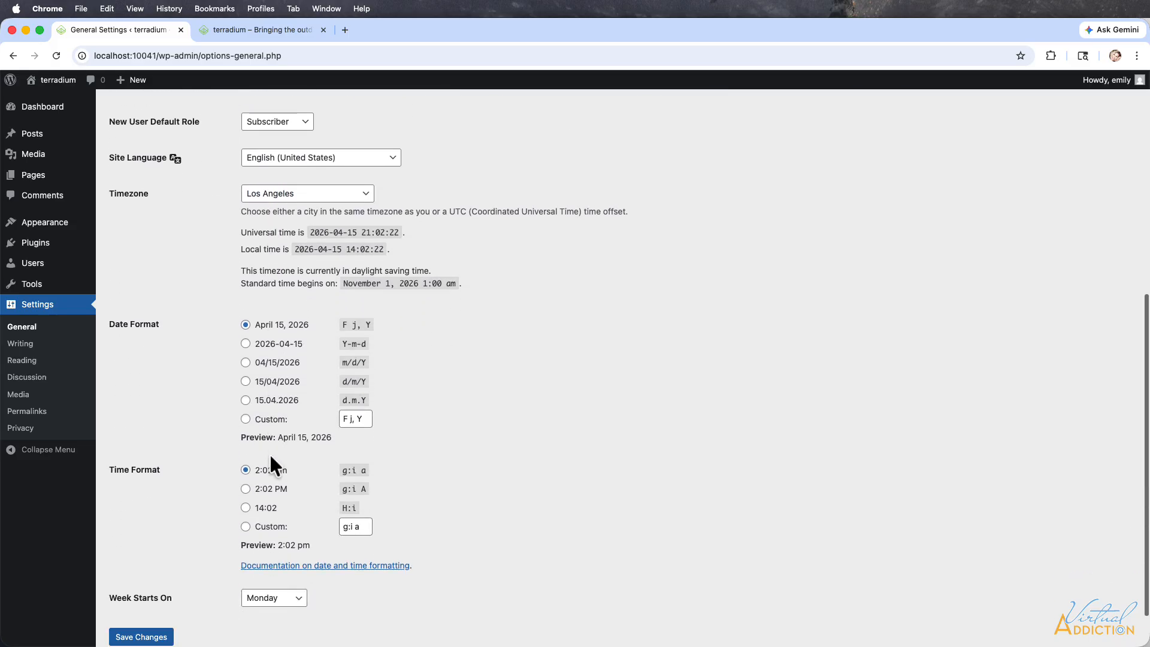
# - In the reading settings, make each post in a feed include only the Excerpt and save the change
pyautogui.click(18, 360)
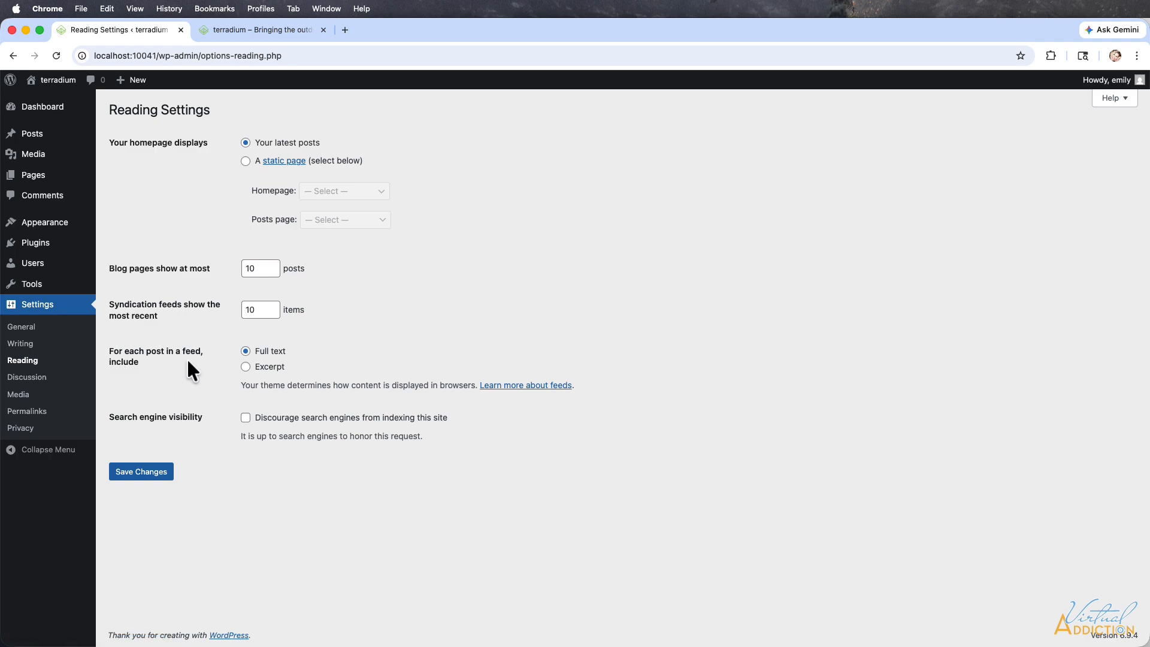
pyautogui.click(245, 366)
pyautogui.click(145, 473)
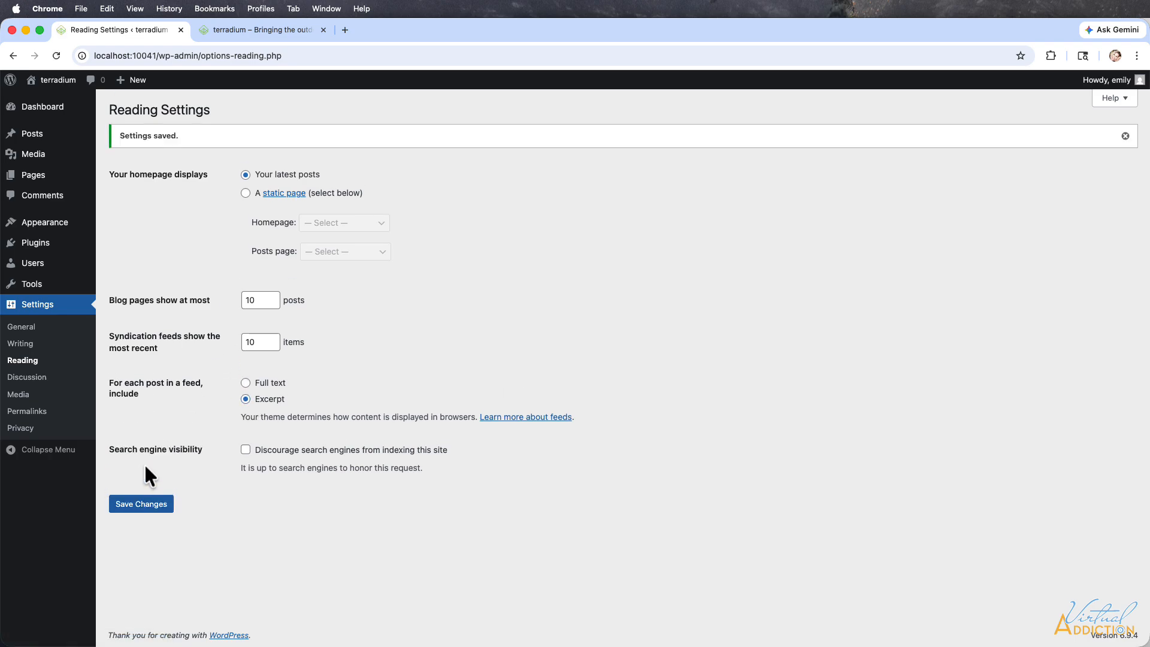
# - Check the permalink structure, and view the Blog page in the editor without a starter pattern before returning to the pages list
pyautogui.click(30, 412)
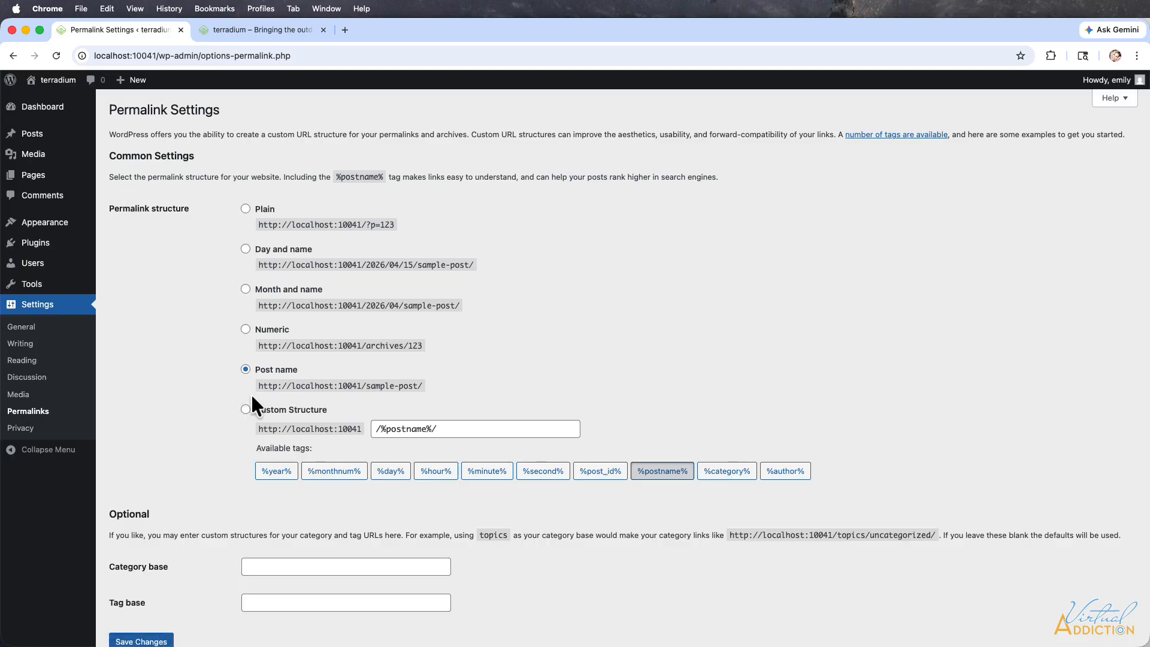
pyautogui.click(33, 175)
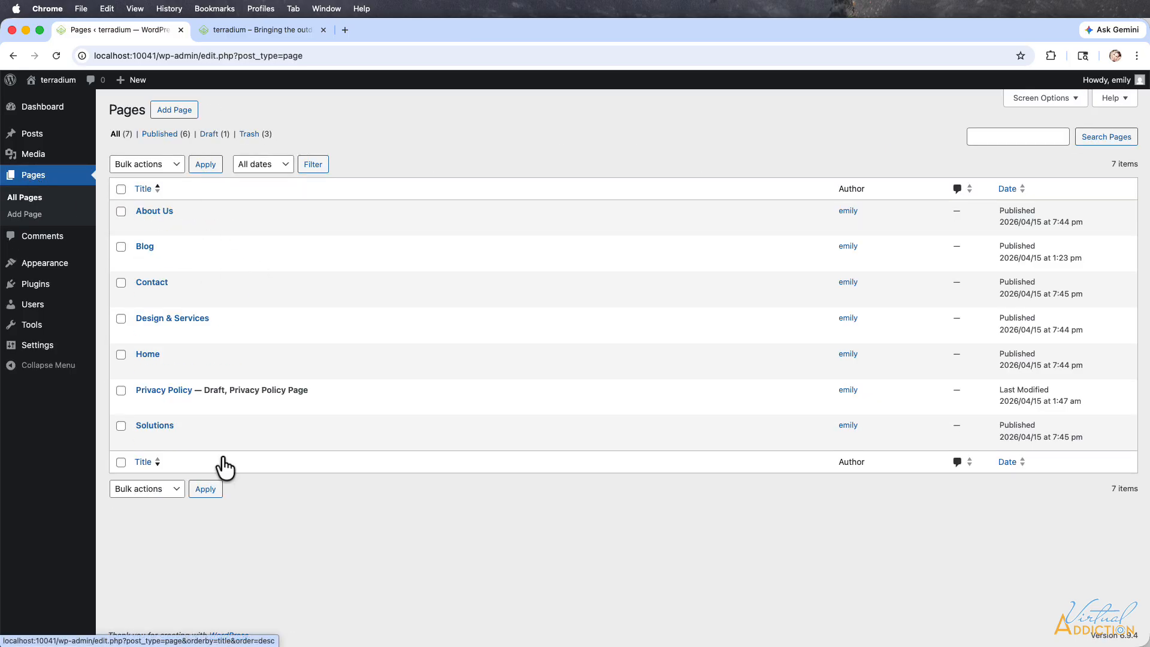
pyautogui.click(144, 247)
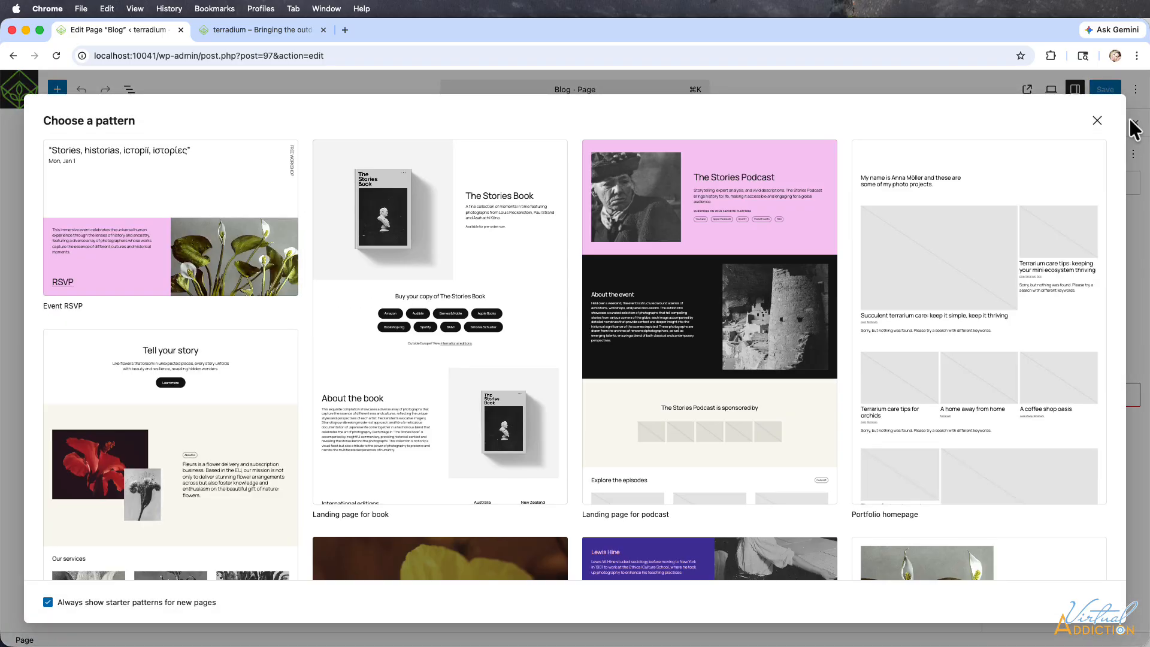
pyautogui.click(1089, 124)
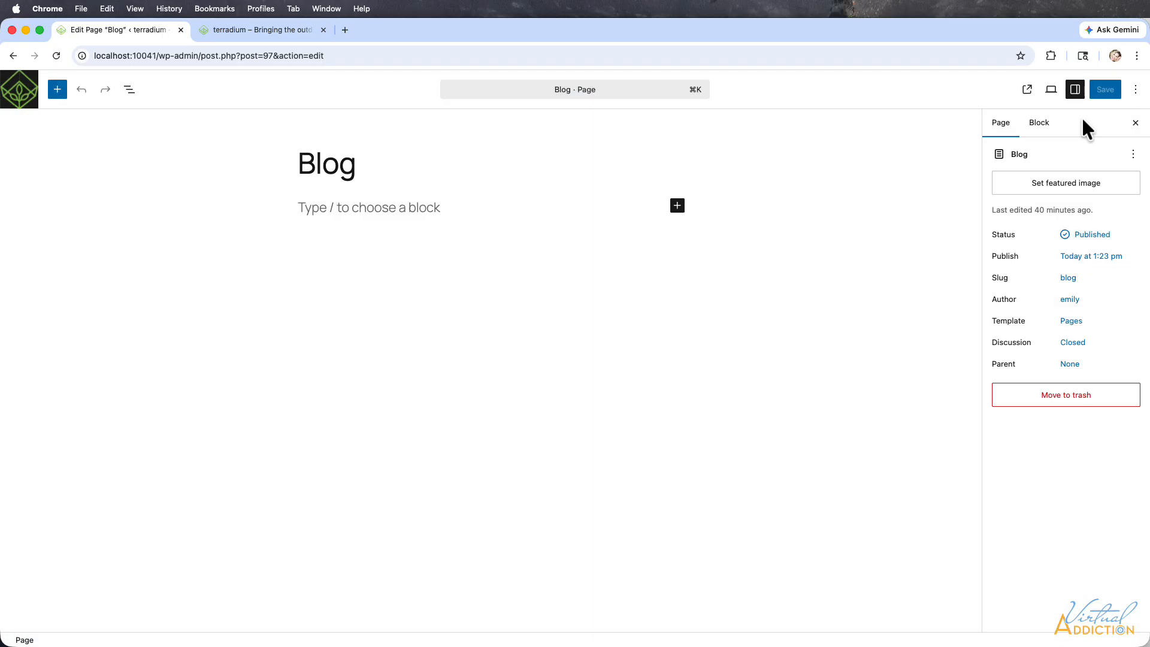
pyautogui.click(24, 90)
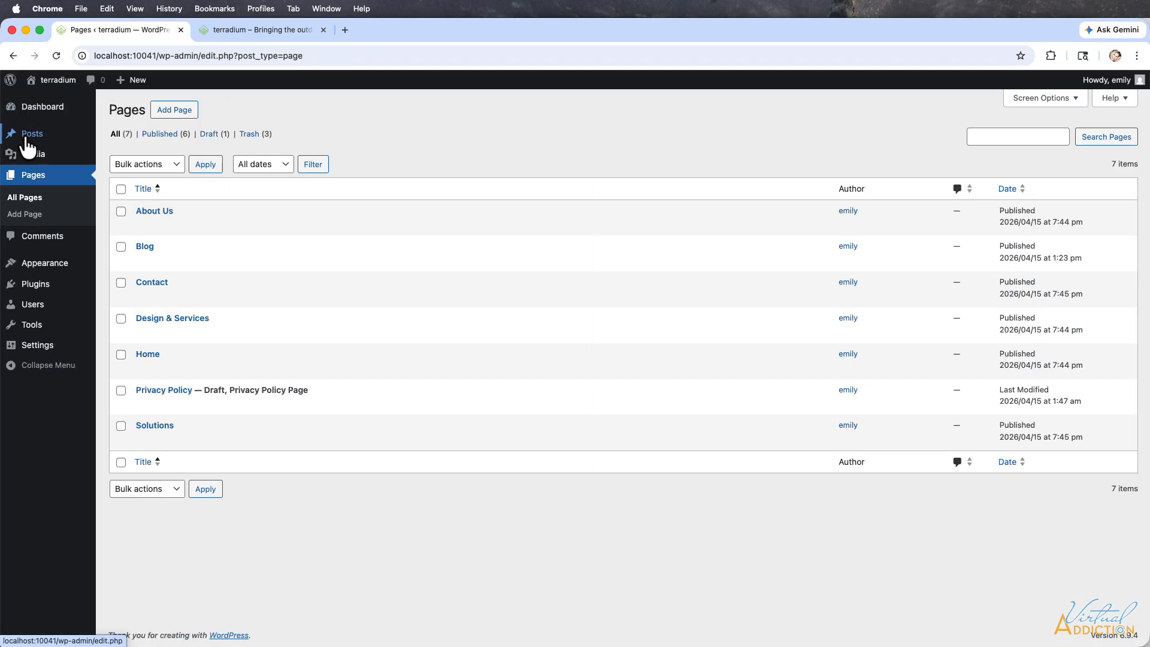
# - Open the post "Terrarium care tips: keeping your mini ecosystem thriving" from the posts list and look through its content
pyautogui.click(25, 134)
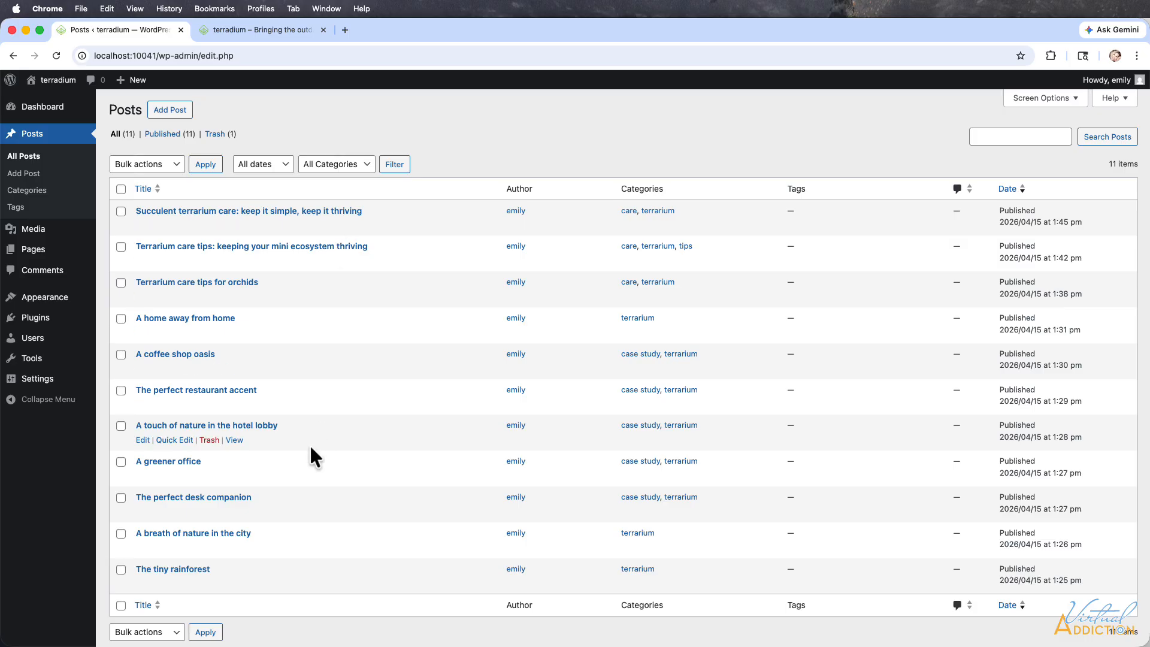
pyautogui.scroll(-1, 309, 443)
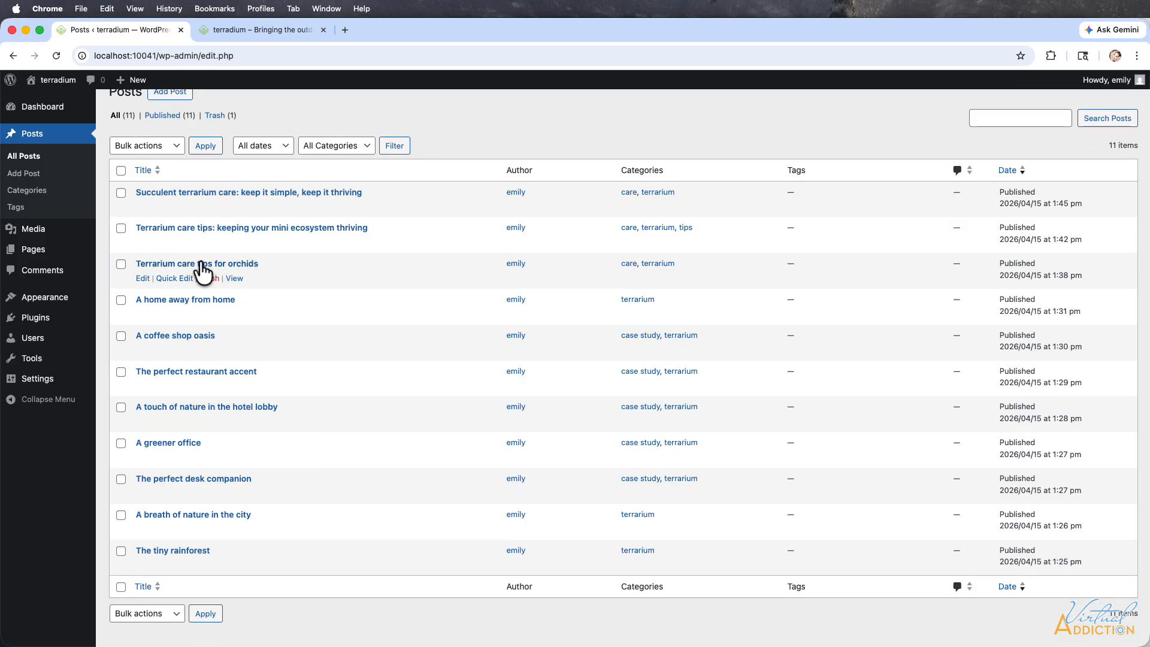
pyautogui.click(168, 228)
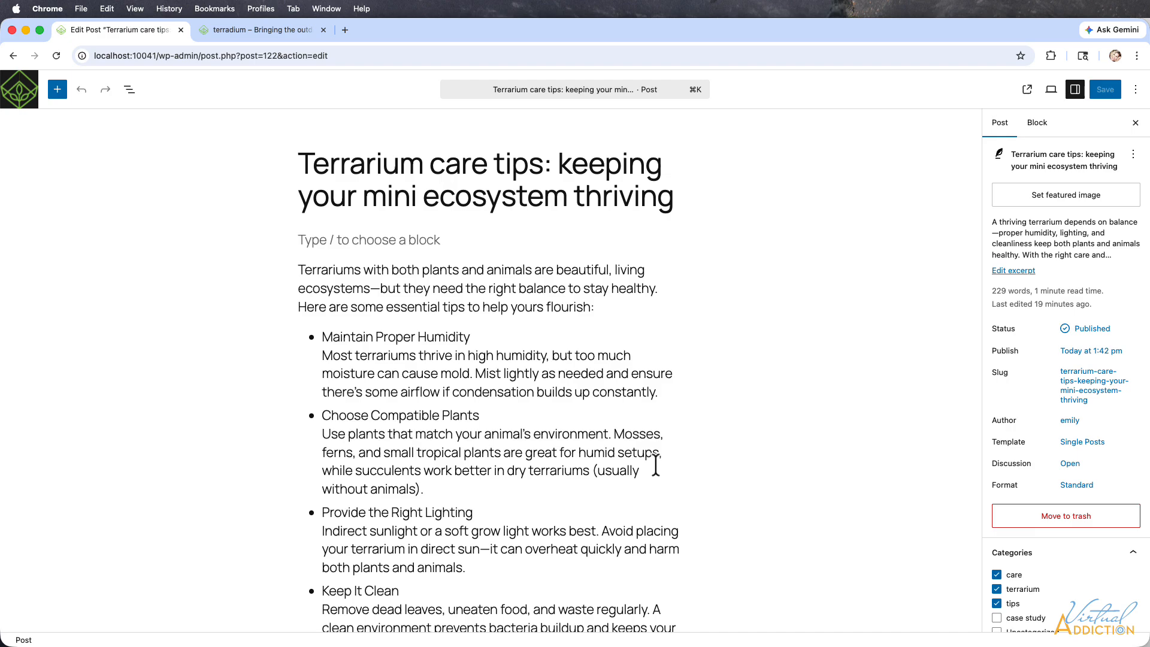
pyautogui.scroll(-5, 667, 342)
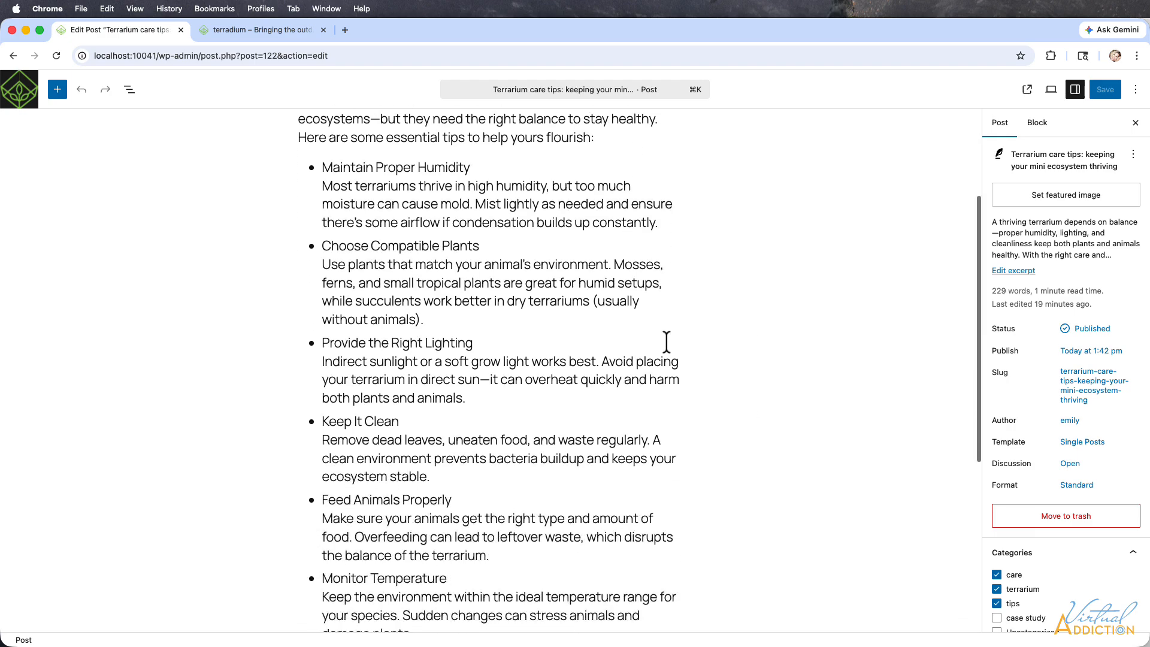
pyautogui.scroll(5, 668, 342)
# - Examine the post's excerpt and assigned categories, and return to the posts list
pyautogui.click(1014, 271)
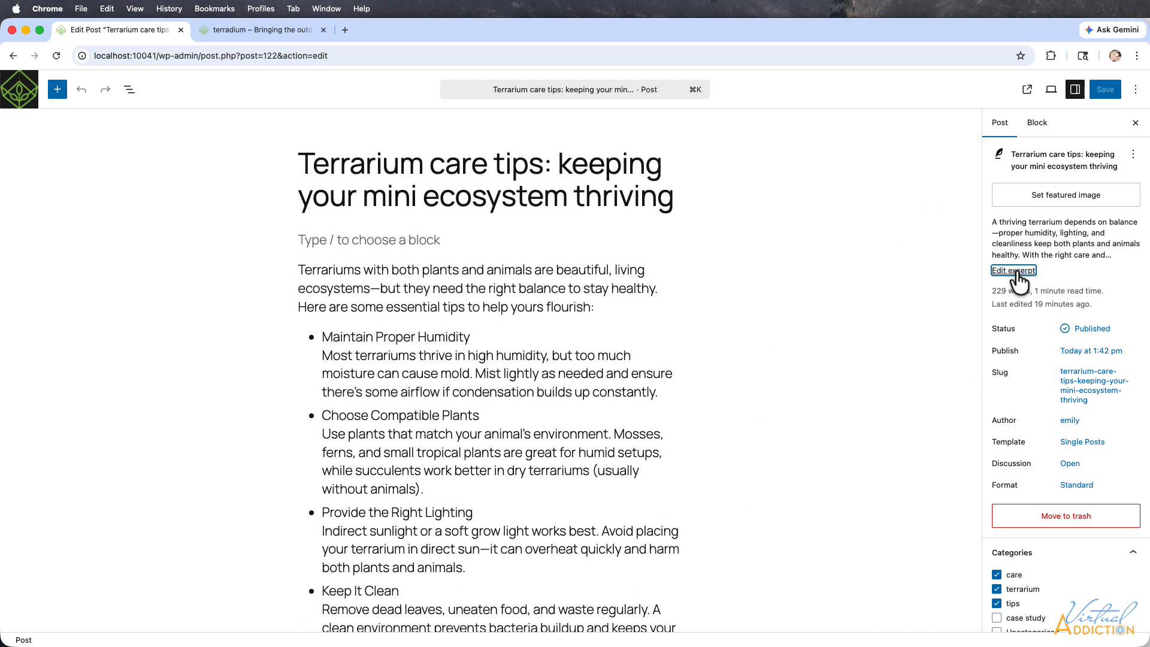
pyautogui.scroll(-2, 920, 352)
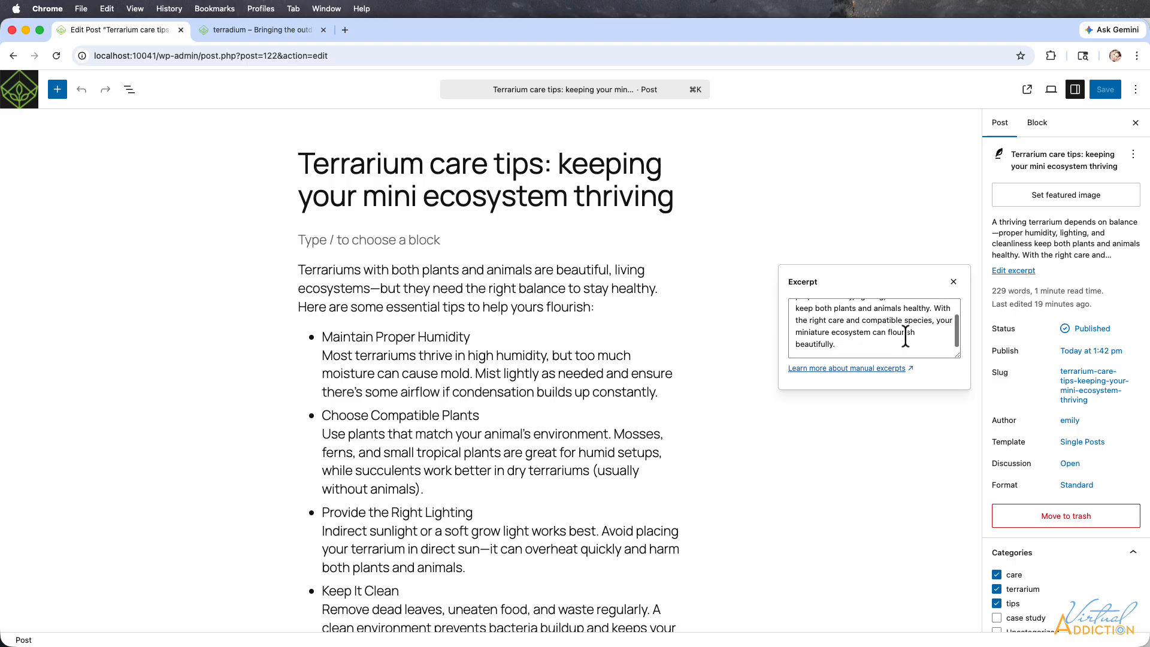
pyautogui.scroll(2, 908, 338)
pyautogui.scroll(-2, 905, 335)
pyautogui.scroll(-2, 1014, 457)
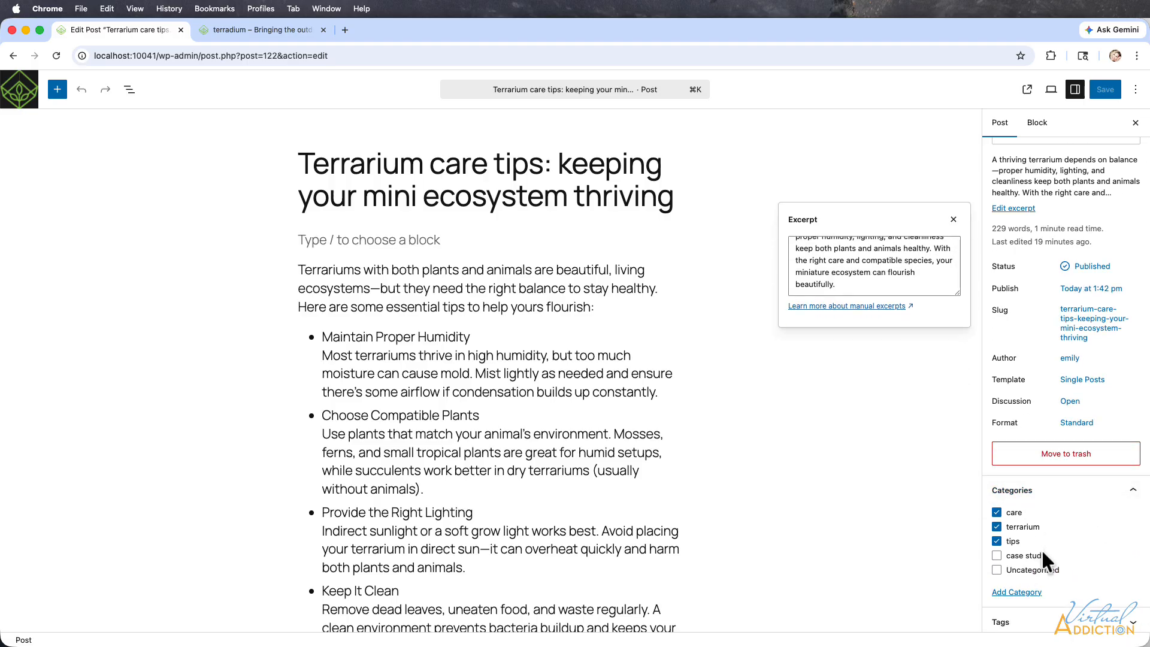
pyautogui.click(22, 90)
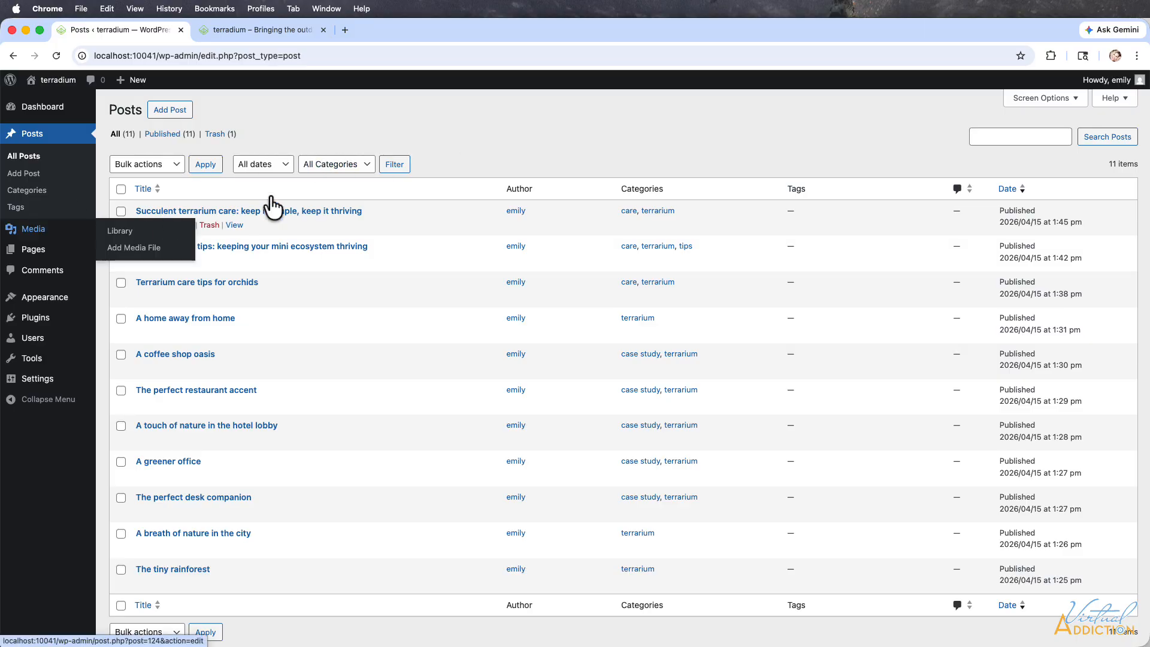
# - Look over the installed themes, and view the homepage, About Us and Blog pages on the live site
pyautogui.click(58, 305)
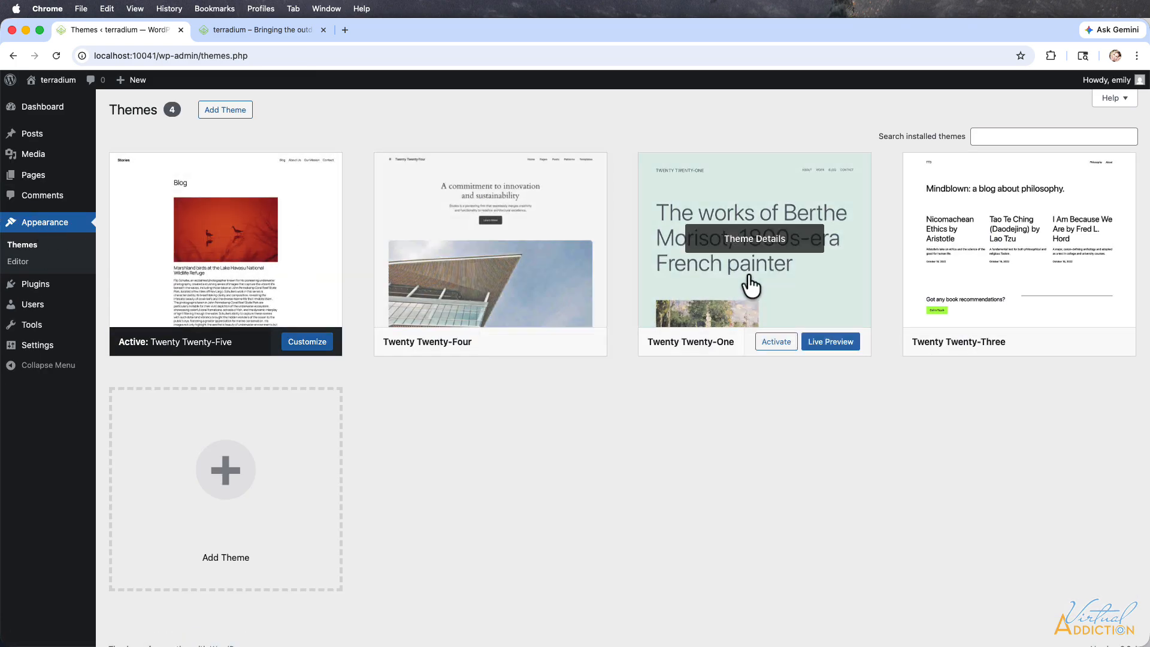
pyautogui.moveTo(239, 239)
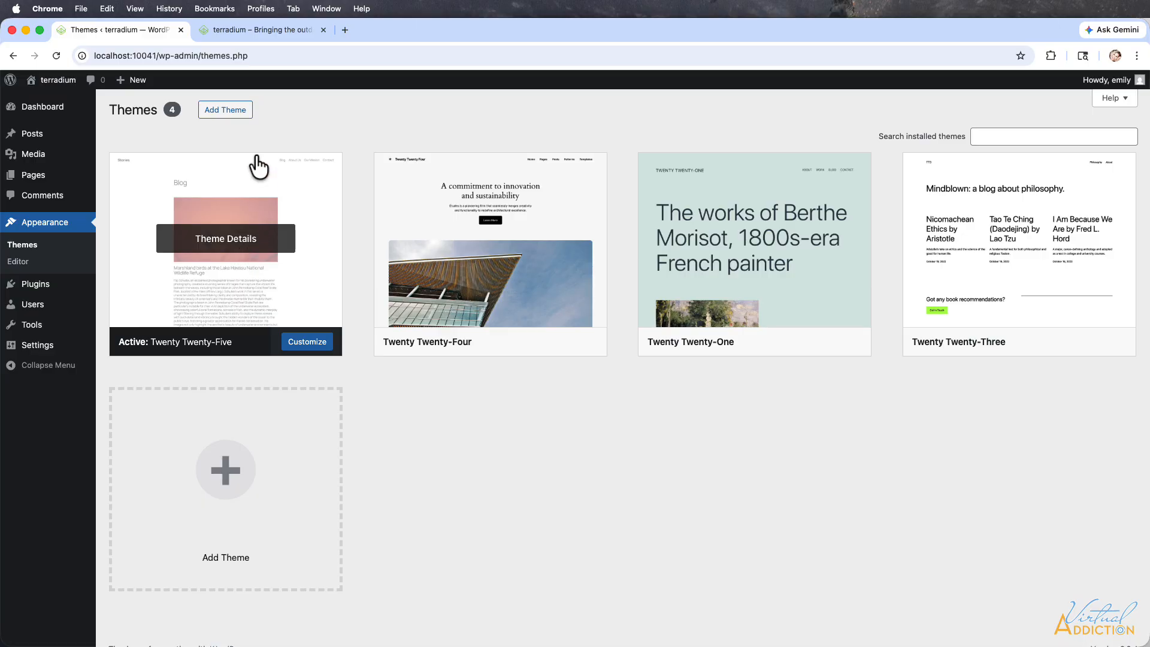
pyautogui.click(255, 26)
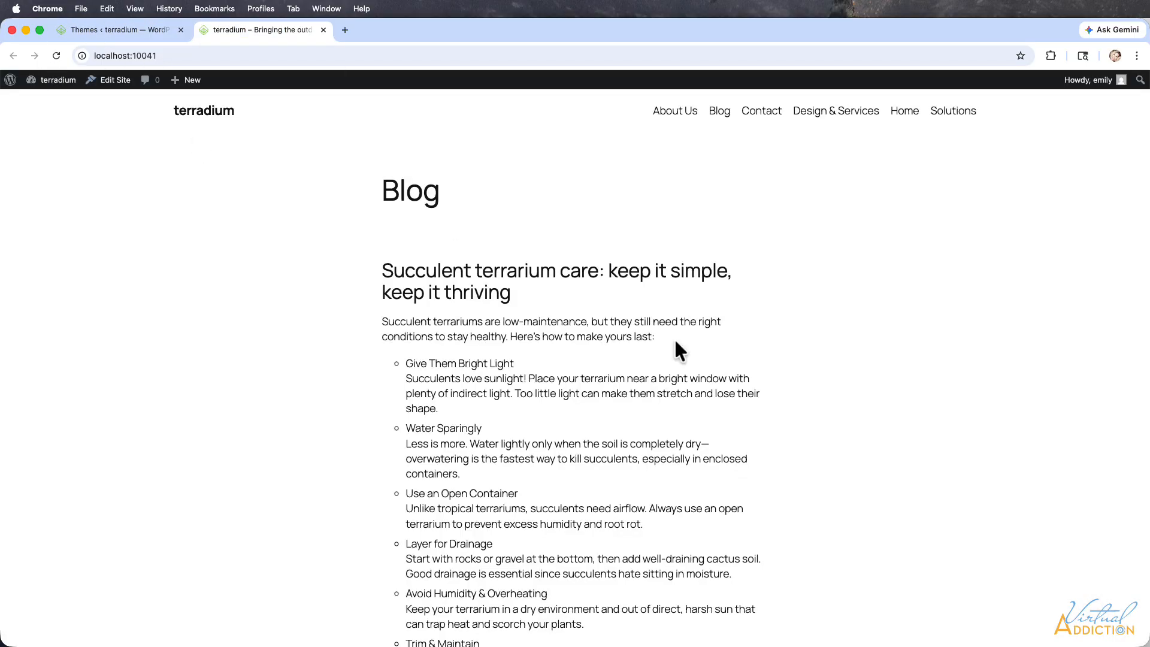
pyautogui.scroll(-20, 708, 367)
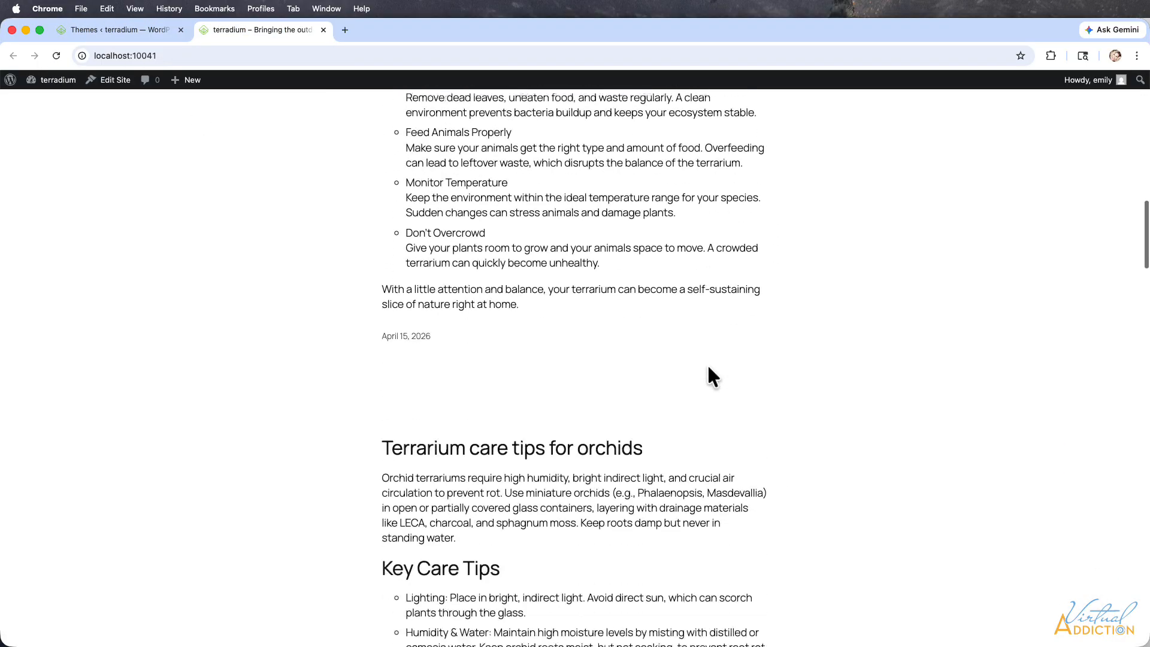
pyautogui.scroll(20, 707, 368)
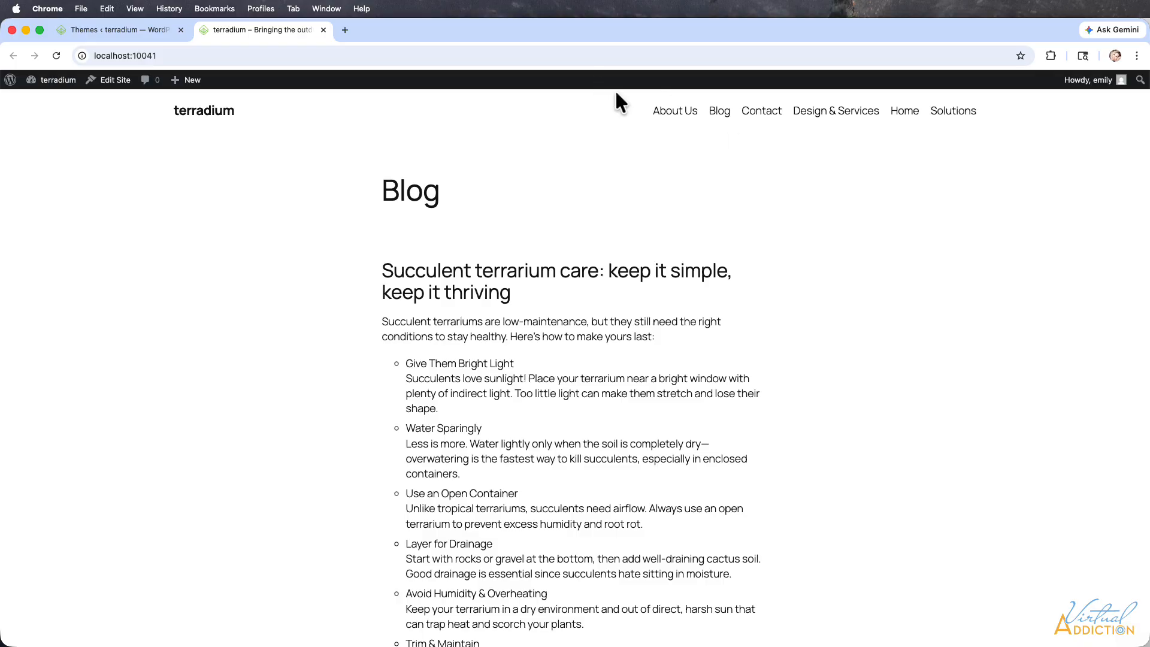
pyautogui.click(682, 115)
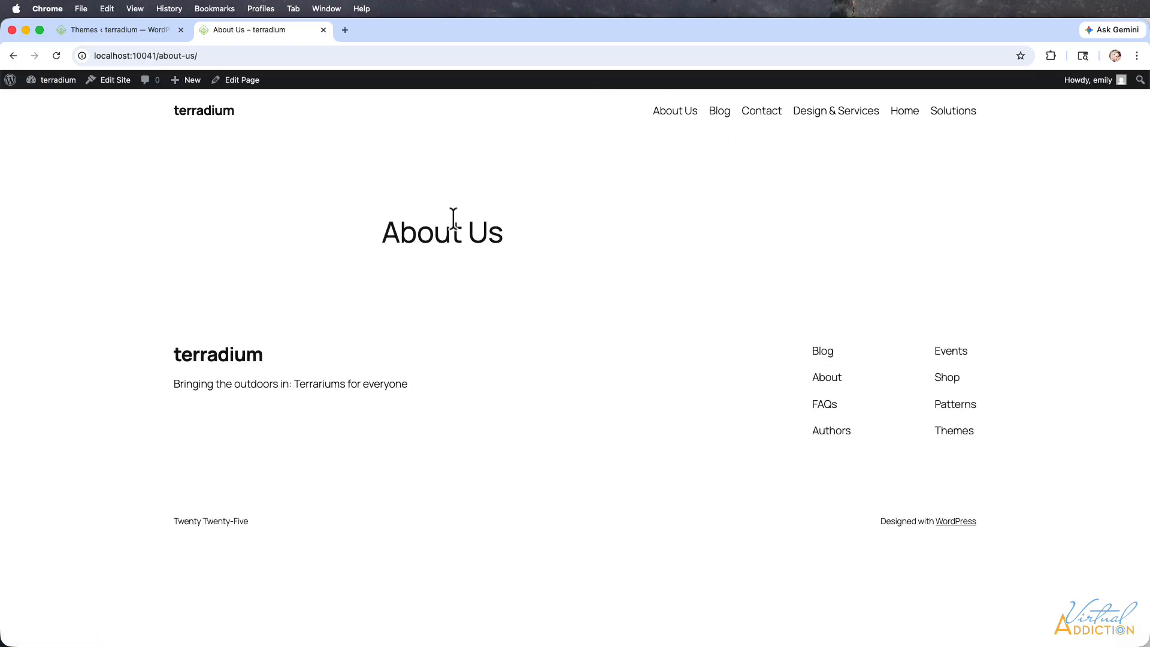
pyautogui.click(720, 114)
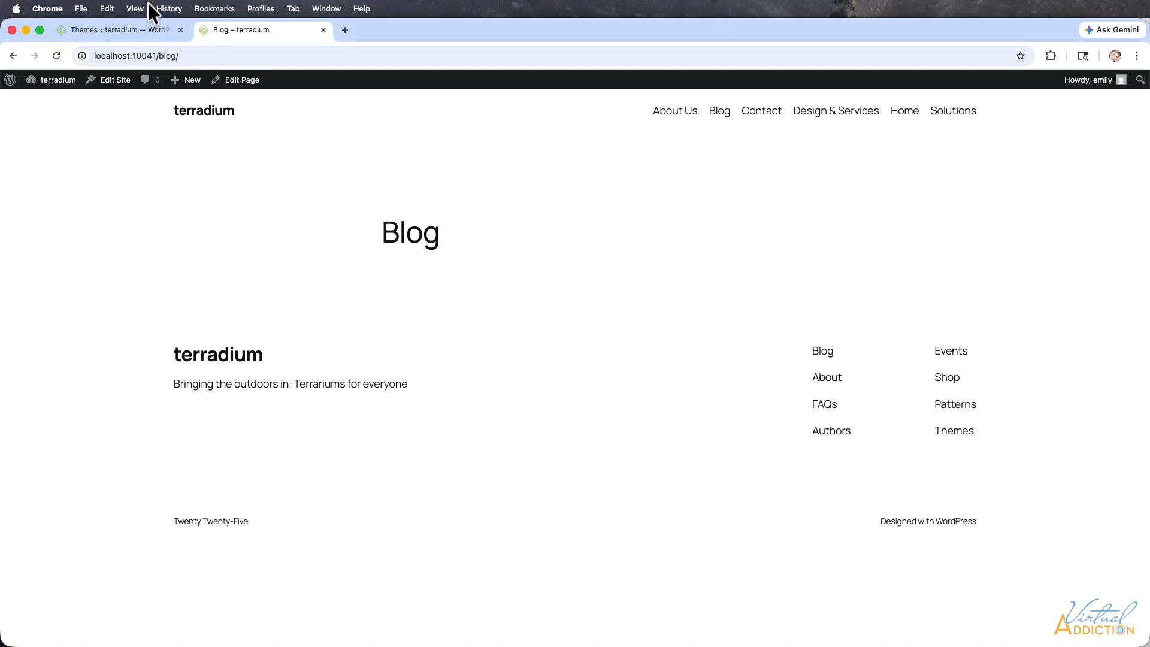
# - Browse the Block Themes available to add to the site
pyautogui.click(121, 25)
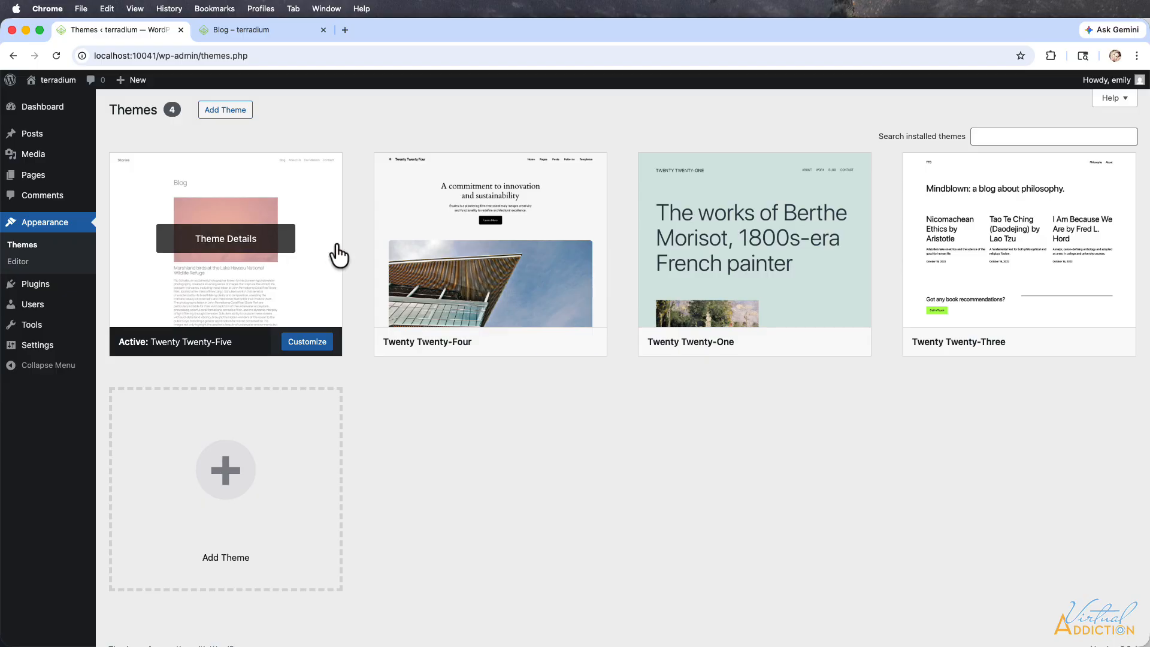
pyautogui.click(219, 111)
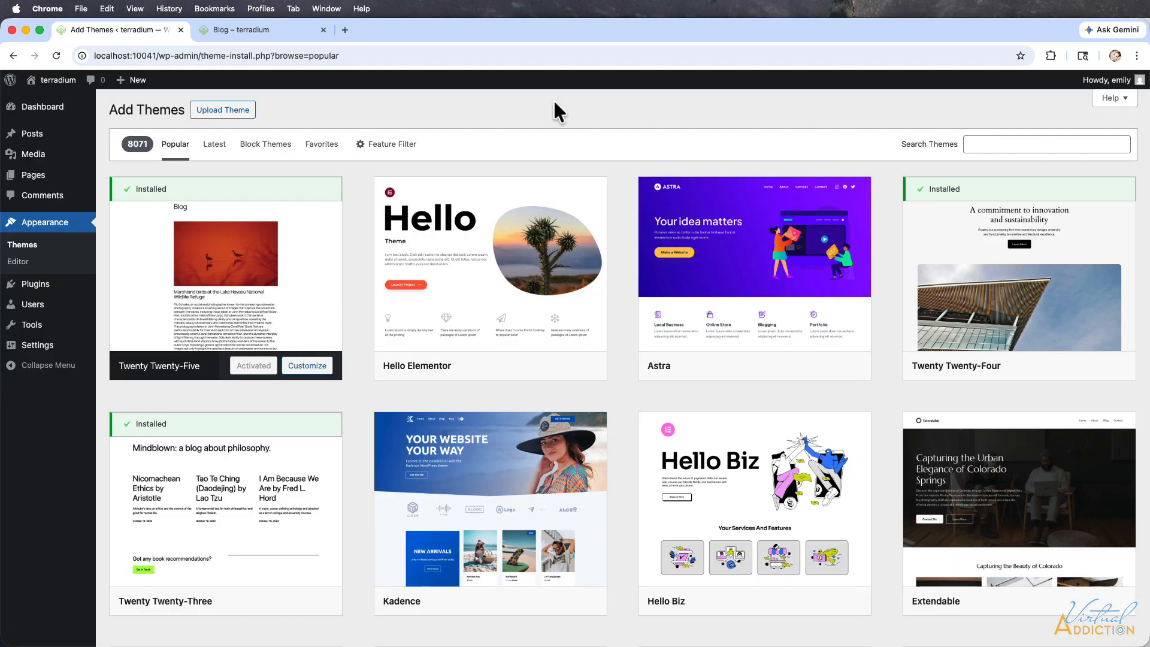
pyautogui.click(262, 155)
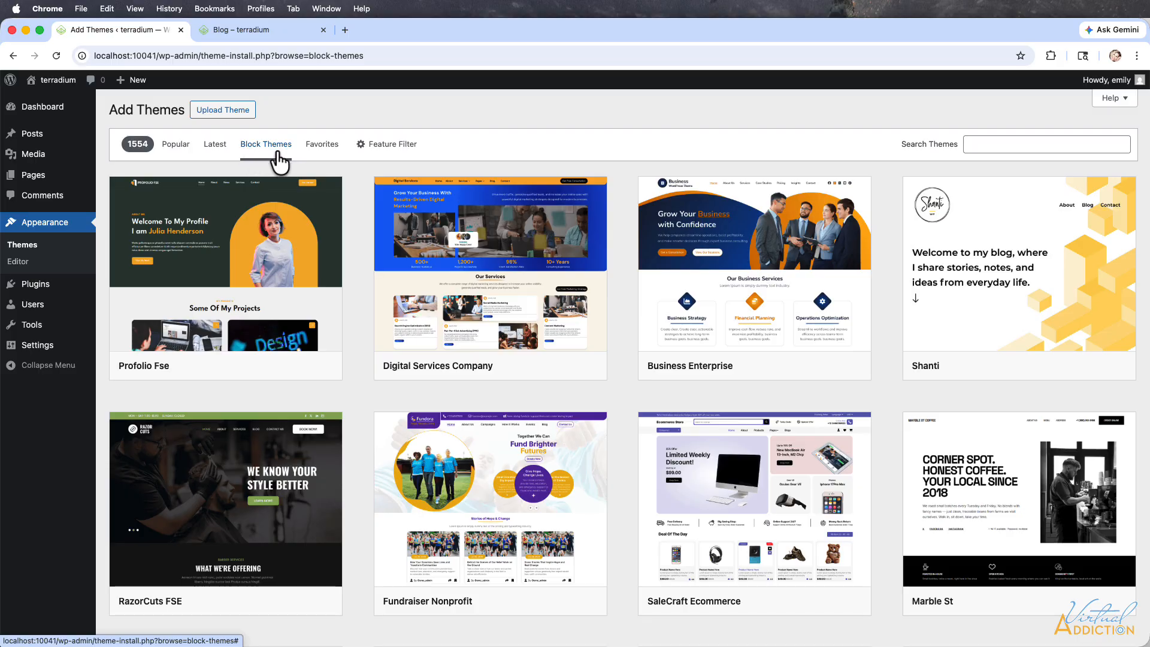
pyautogui.scroll(-5, 478, 326)
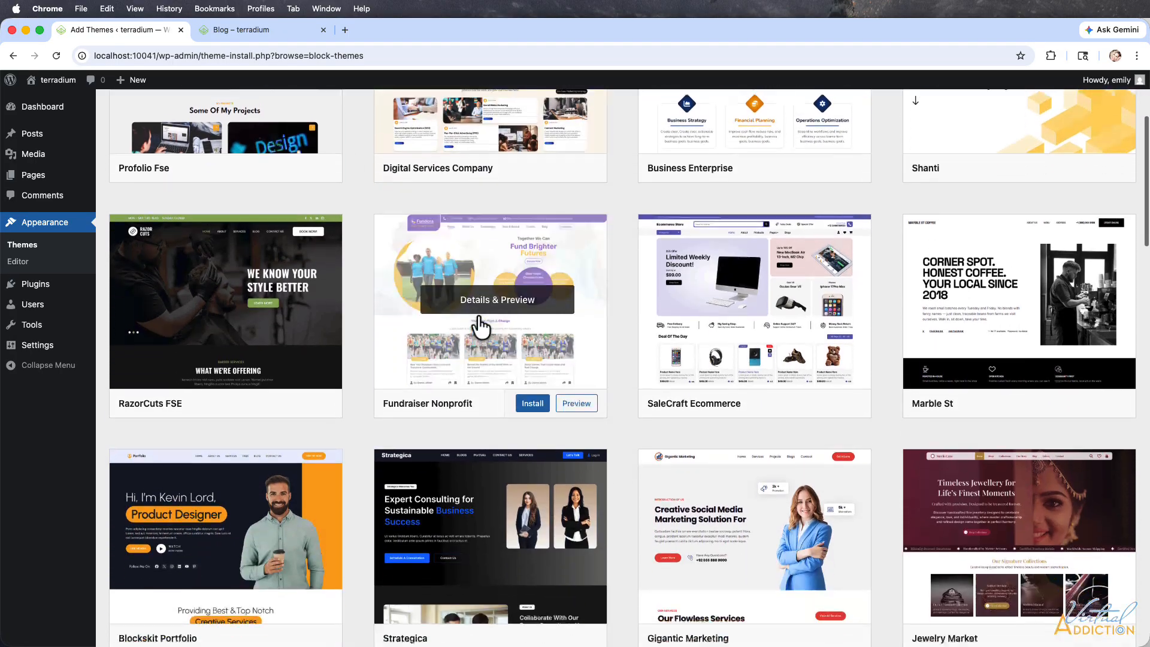
pyautogui.scroll(-8, 479, 326)
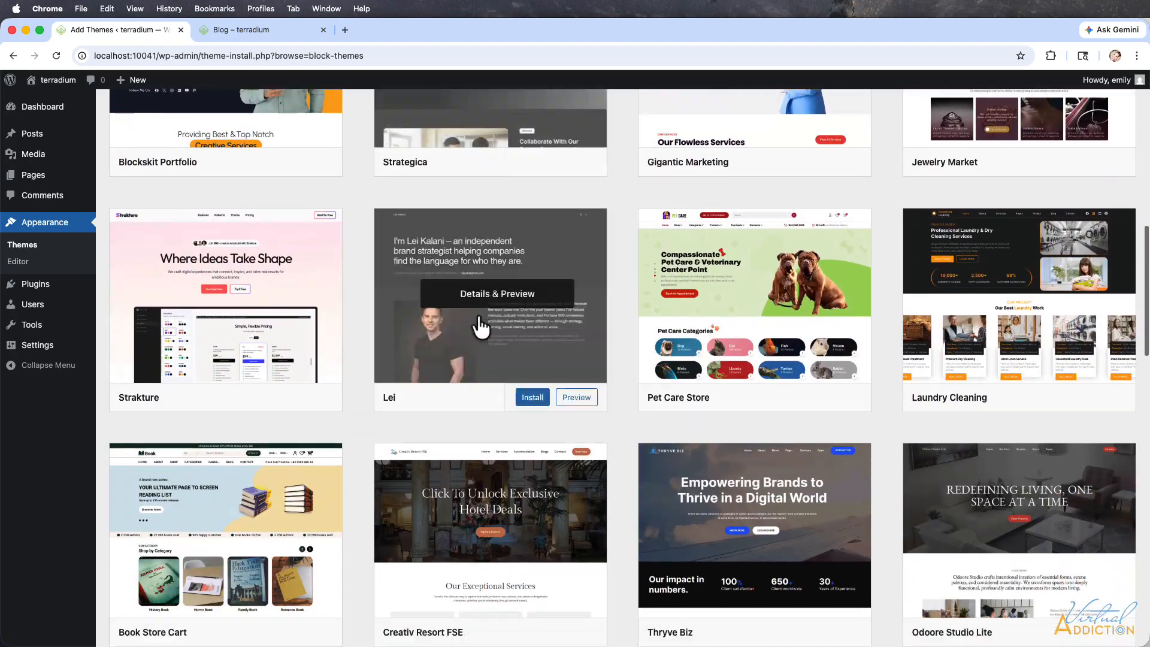
pyautogui.scroll(-16, 481, 326)
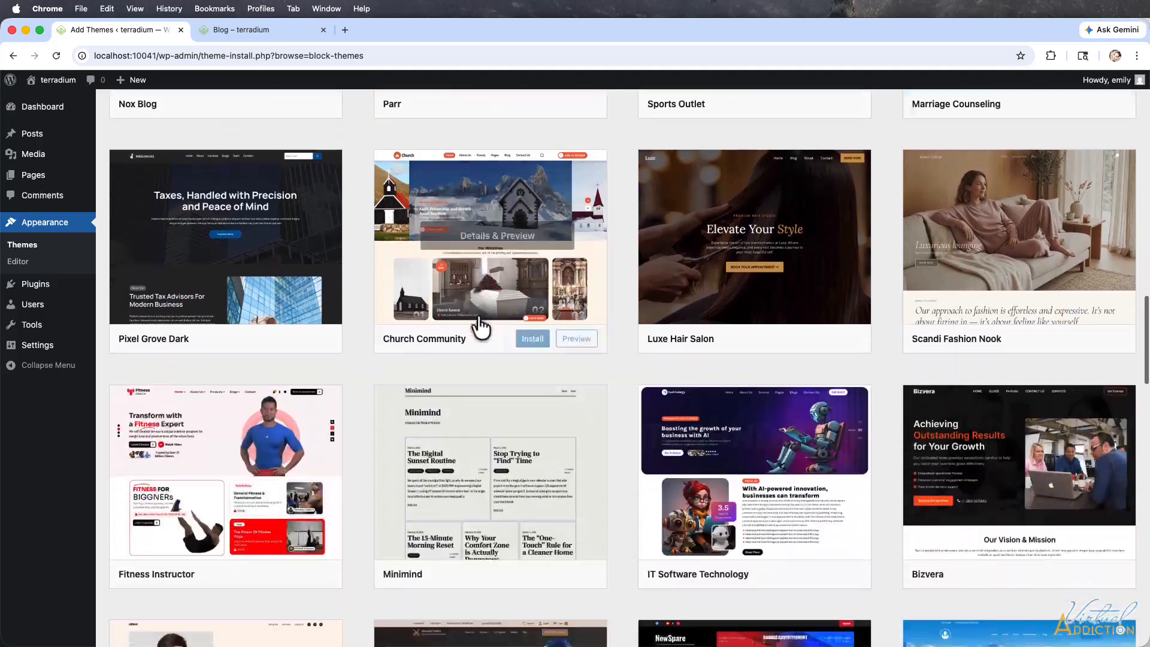
pyautogui.scroll(-20, 481, 326)
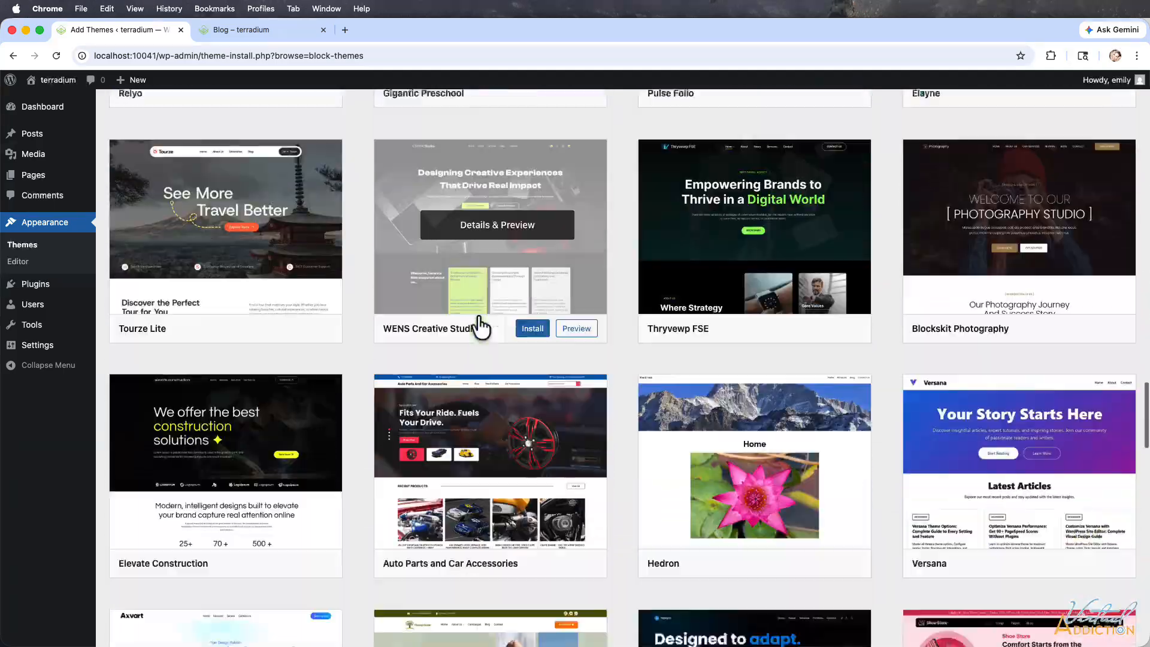
pyautogui.scroll(-20, 481, 327)
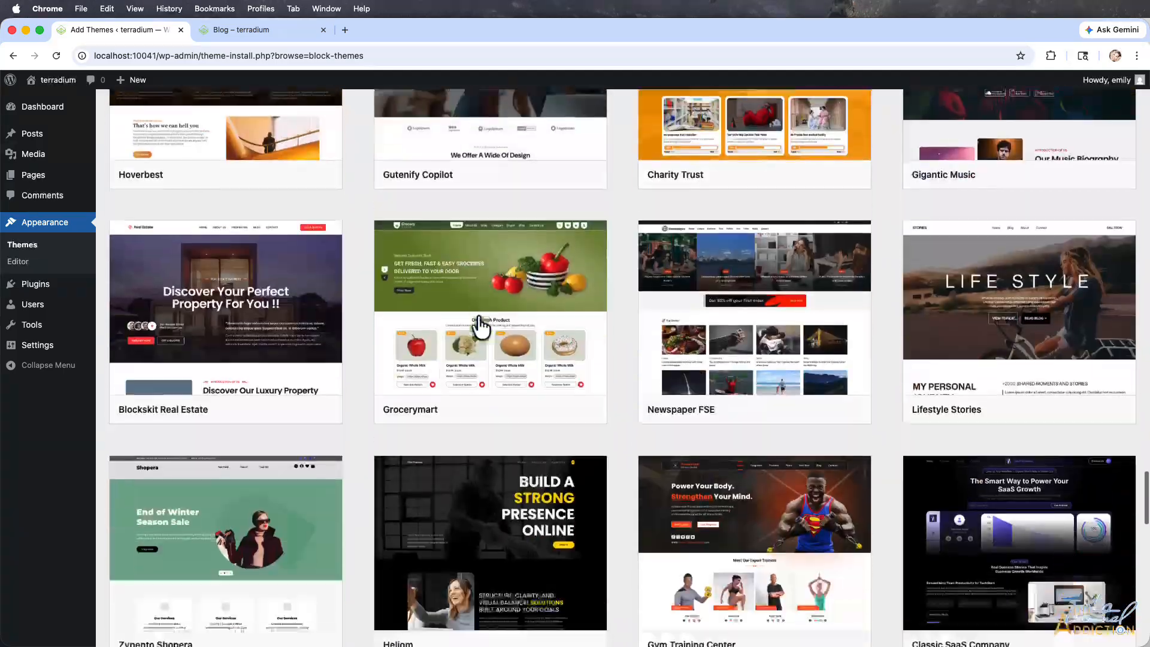
pyautogui.scroll(-10, 481, 327)
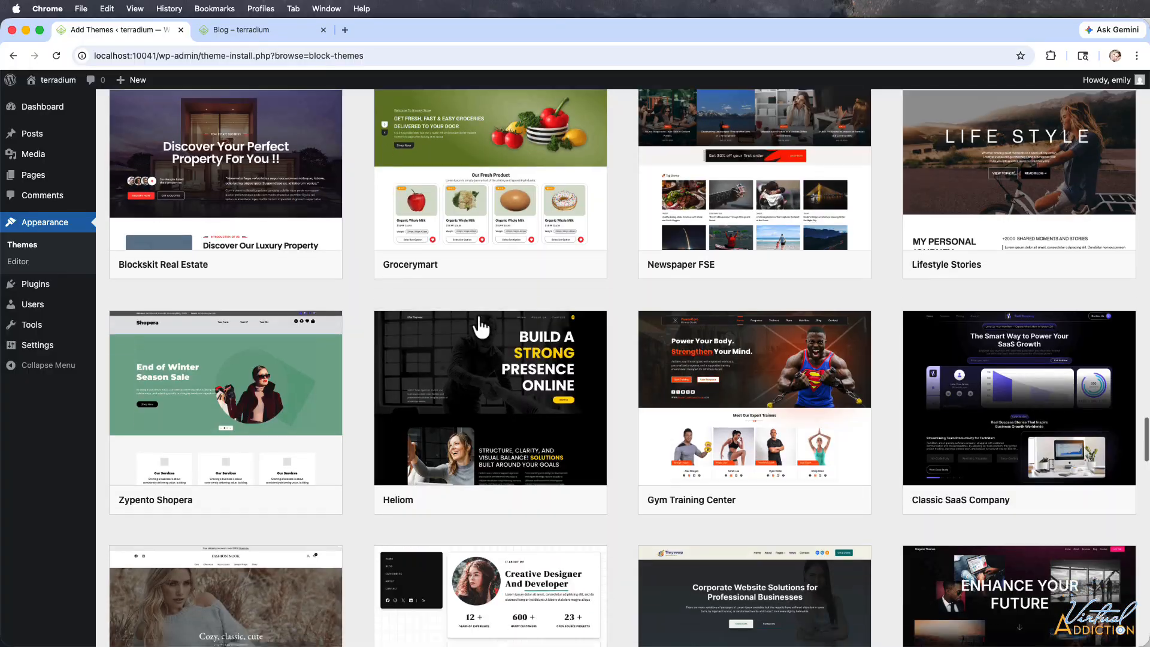
# - Search the available themes for "frost" and open the details and preview of the Frost theme by WP Engine
pyautogui.scroll(-10, 481, 326)
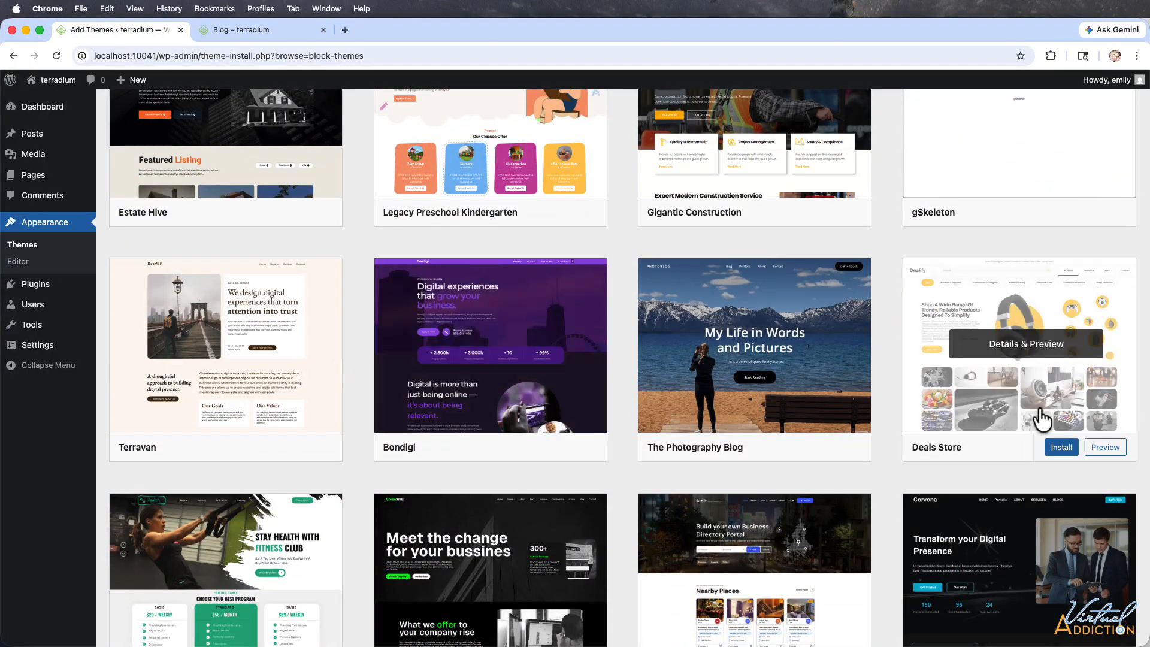
pyautogui.scroll(20, 1083, 501)
pyautogui.scroll(15, 1084, 501)
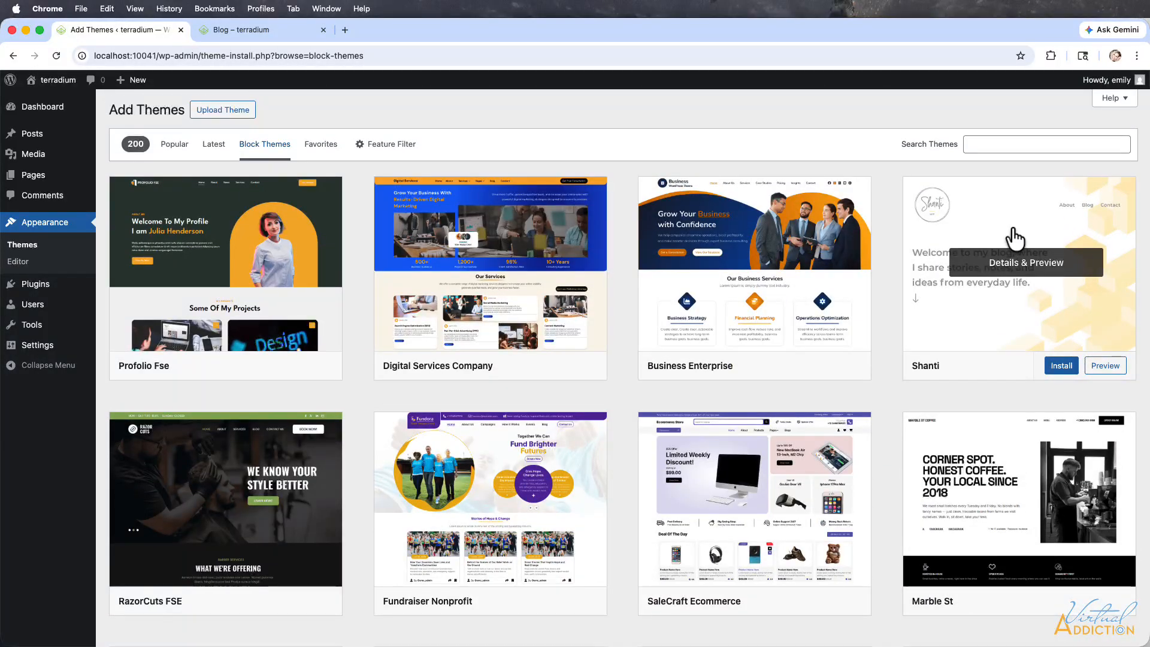
pyautogui.click(982, 146)
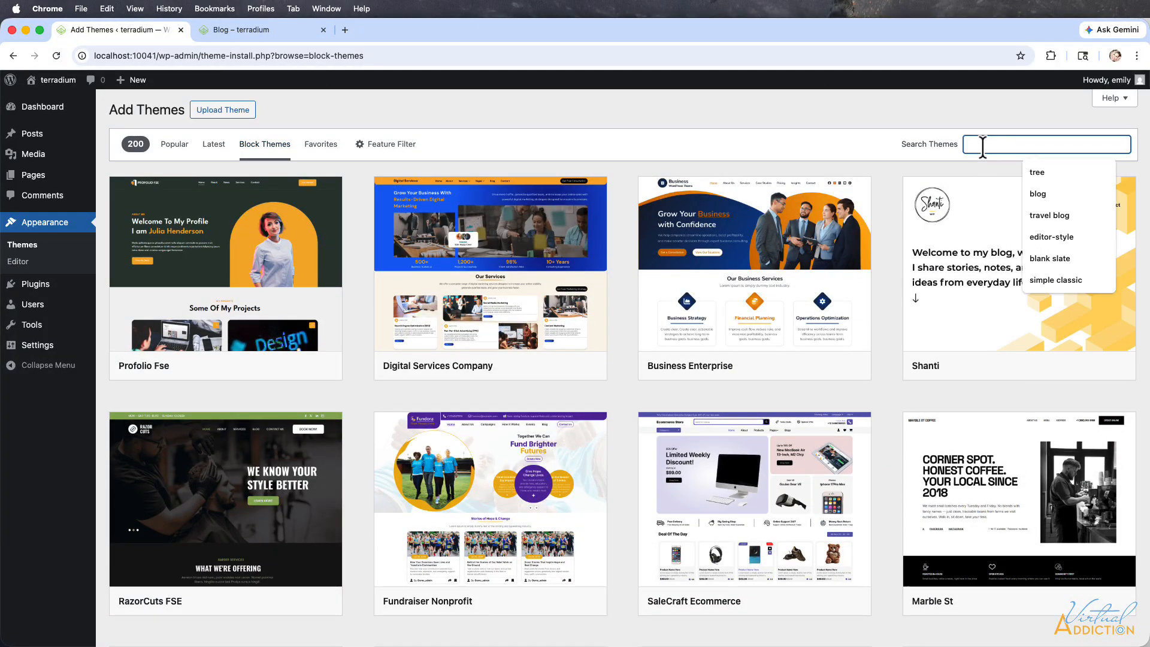
pyautogui.write('frost')
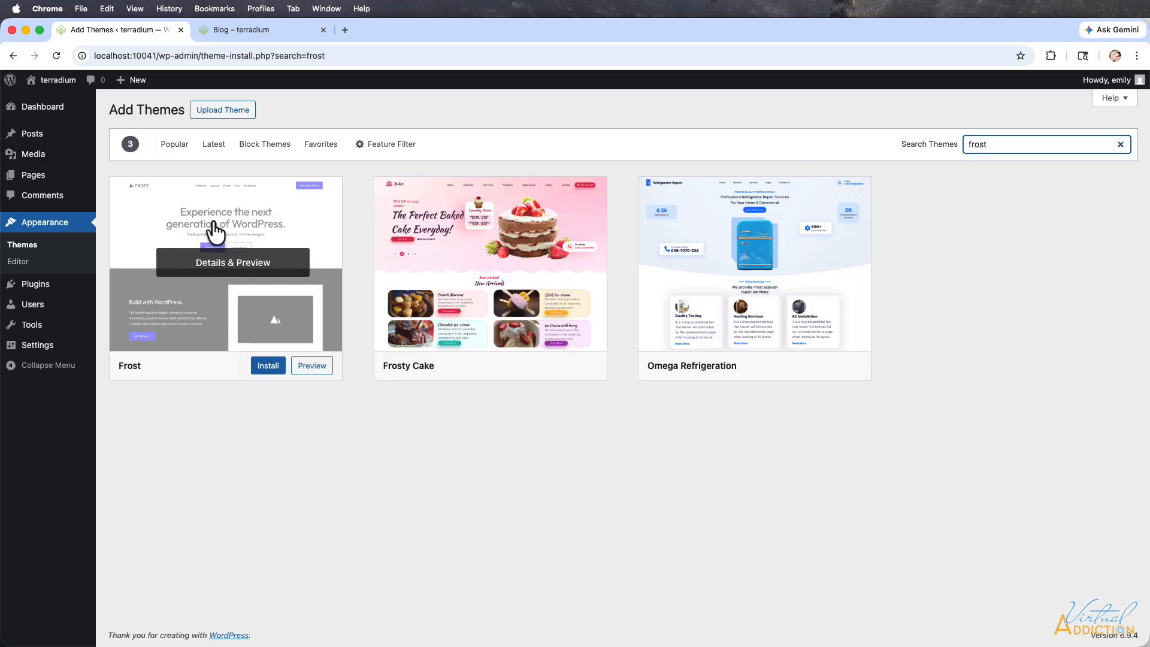
pyautogui.click(226, 268)
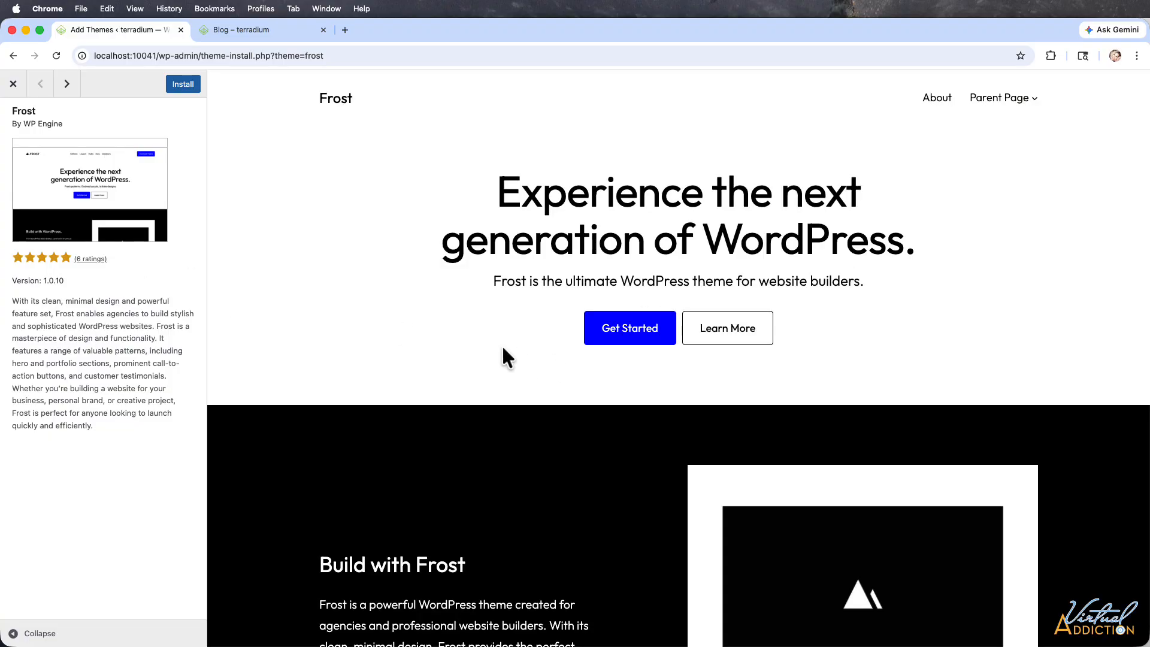
# - Look through the Frost theme's preview page, and install and activate the theme
pyautogui.scroll(-10, 502, 348)
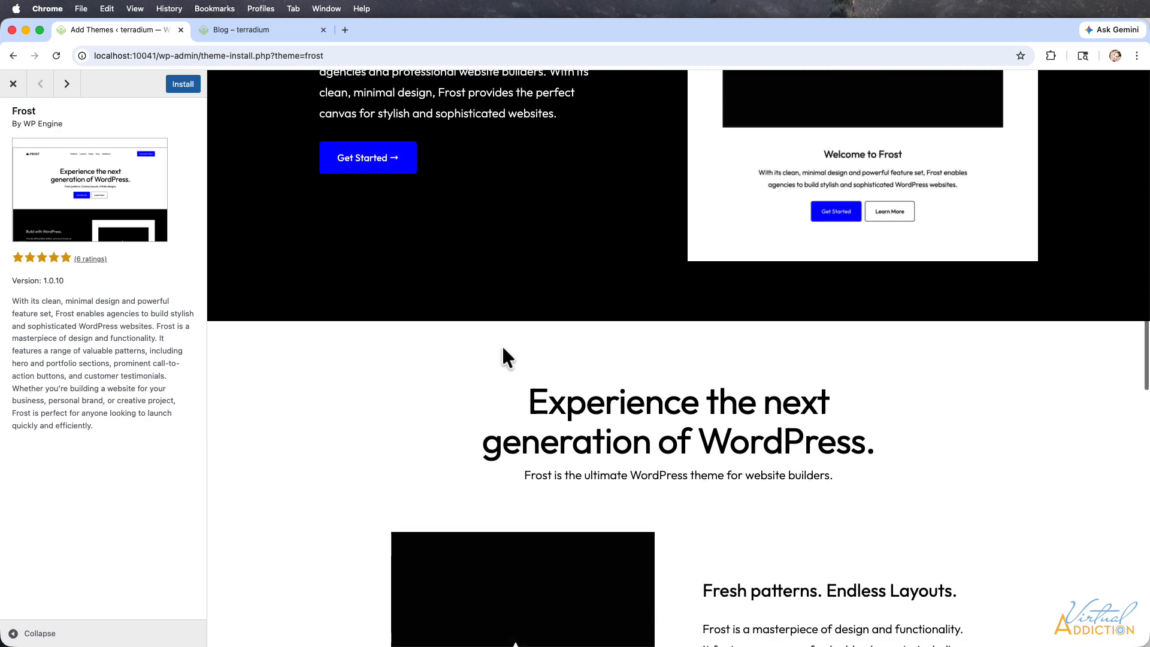
pyautogui.scroll(-15, 503, 347)
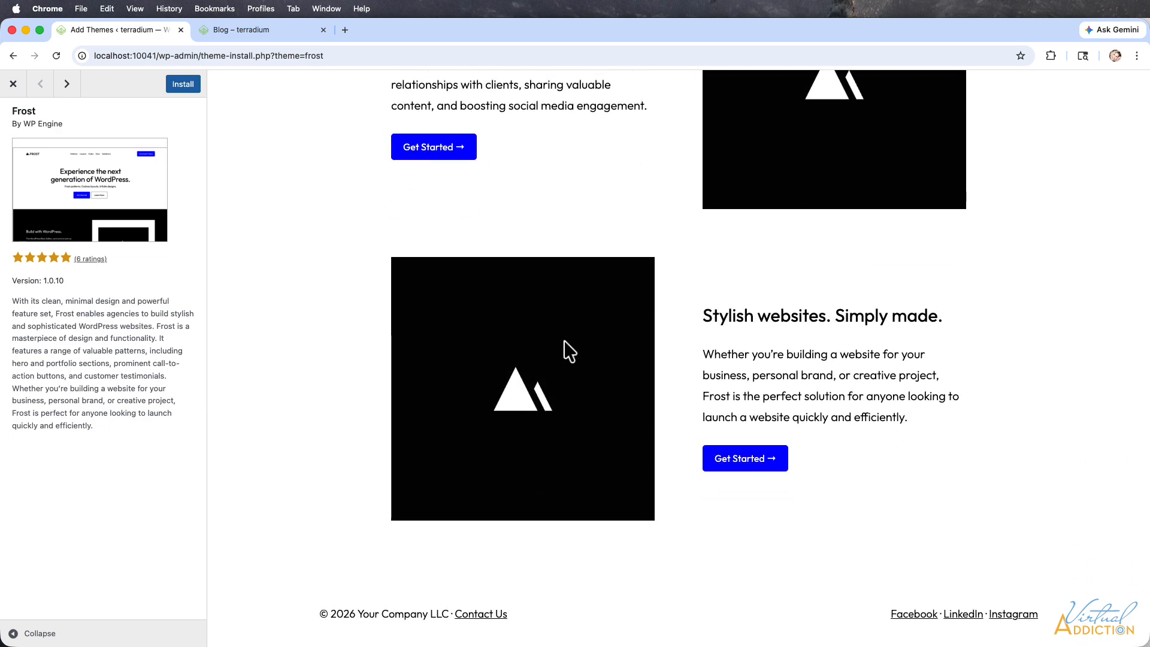
pyautogui.scroll(15, 562, 340)
pyautogui.scroll(5, 563, 340)
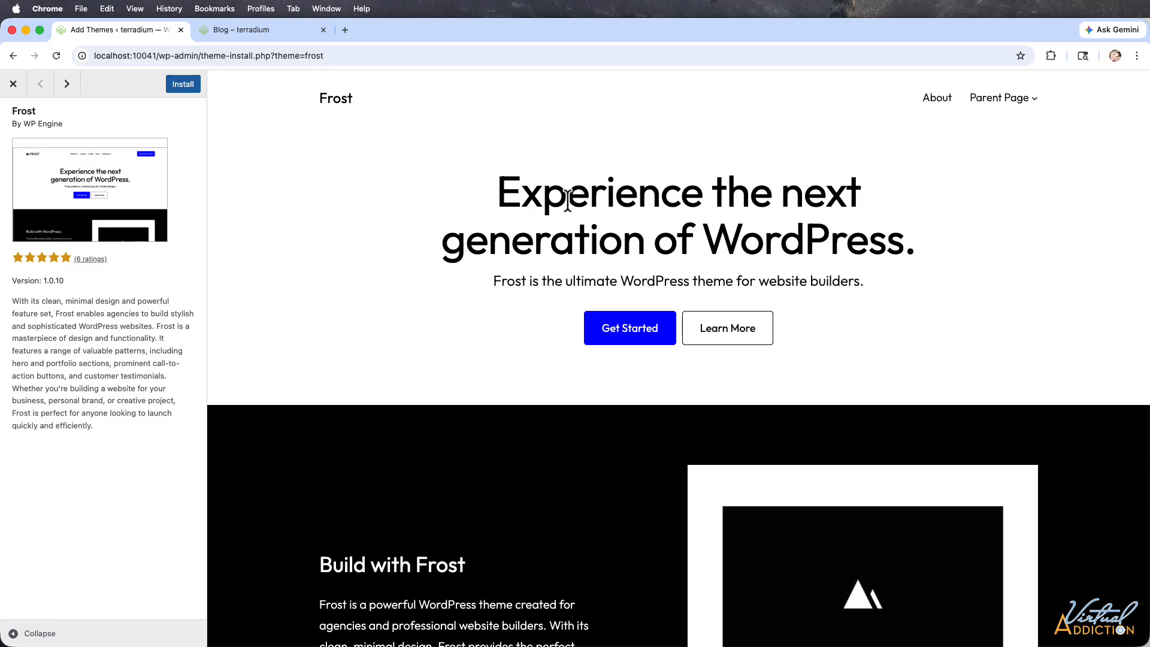
pyautogui.click(183, 85)
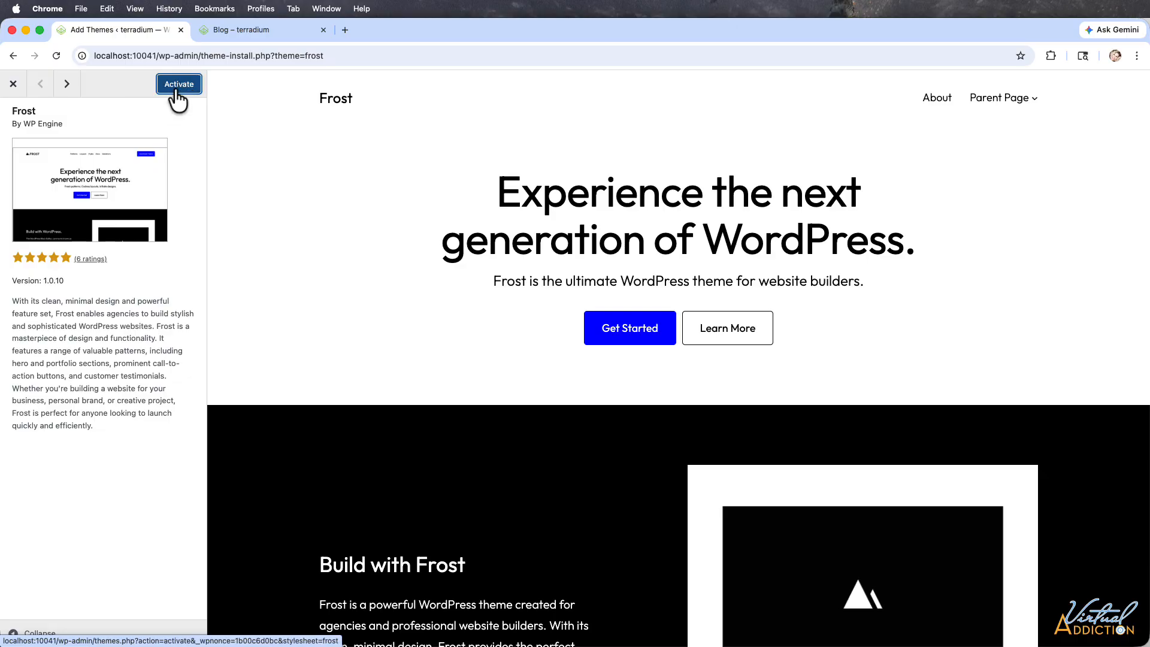
pyautogui.click(178, 84)
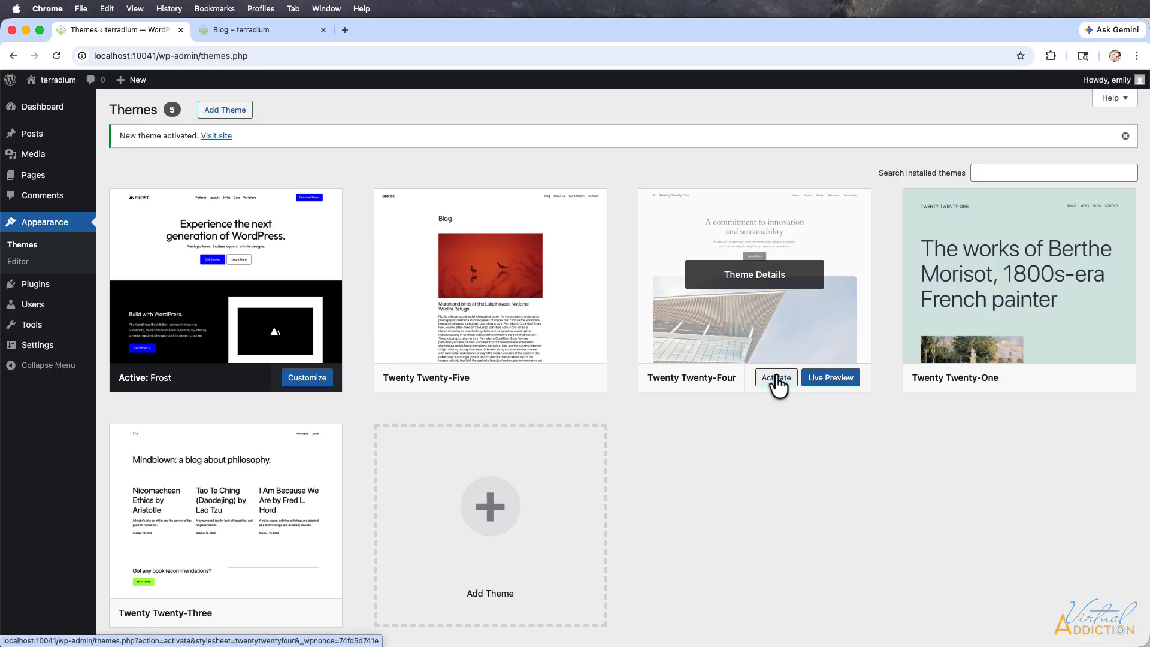
# - Delete the inactive Twenty Twenty-Four, Twenty Twenty-One and Twenty Twenty-Three themes from the installed themes
pyautogui.click(769, 292)
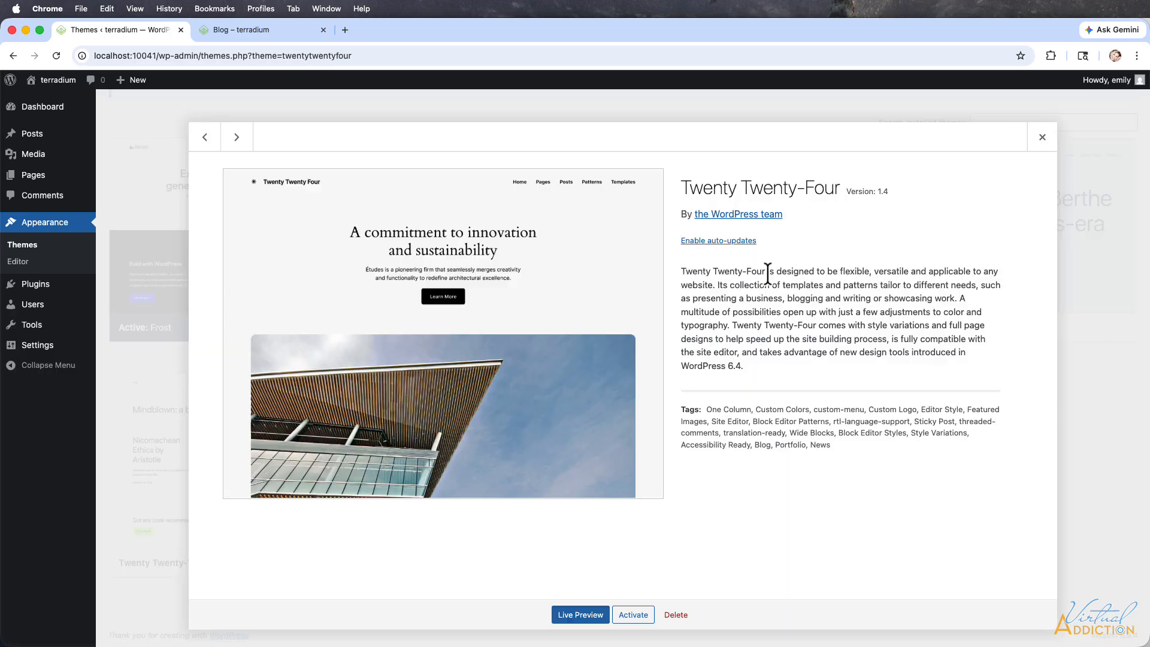
pyautogui.click(677, 617)
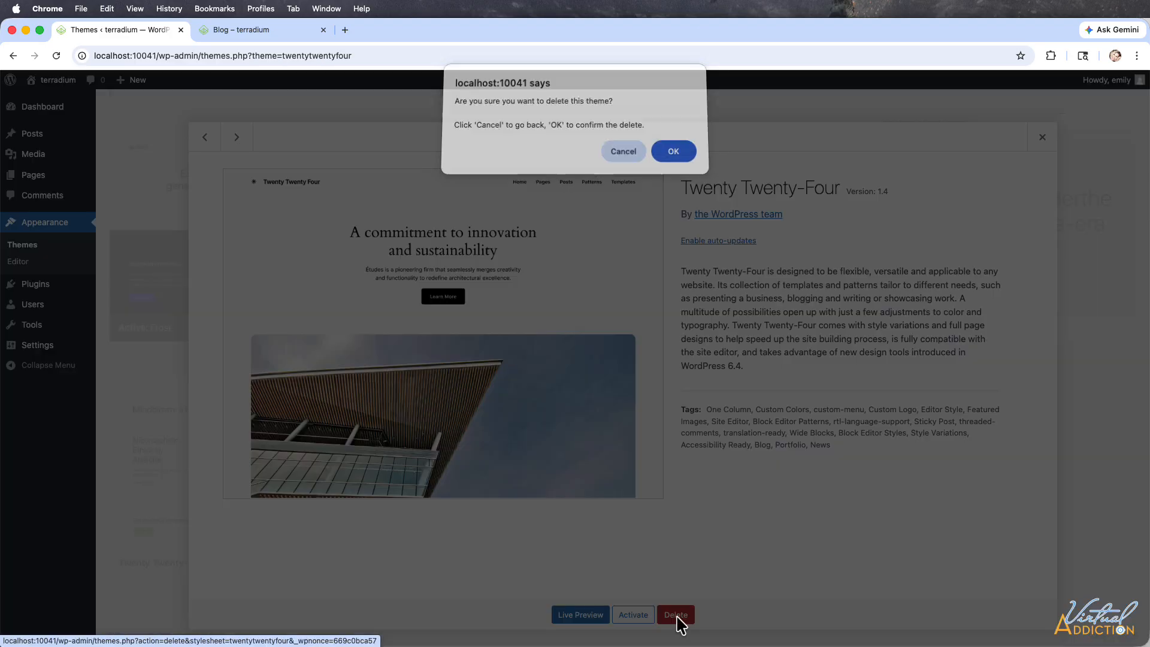
pyautogui.click(676, 155)
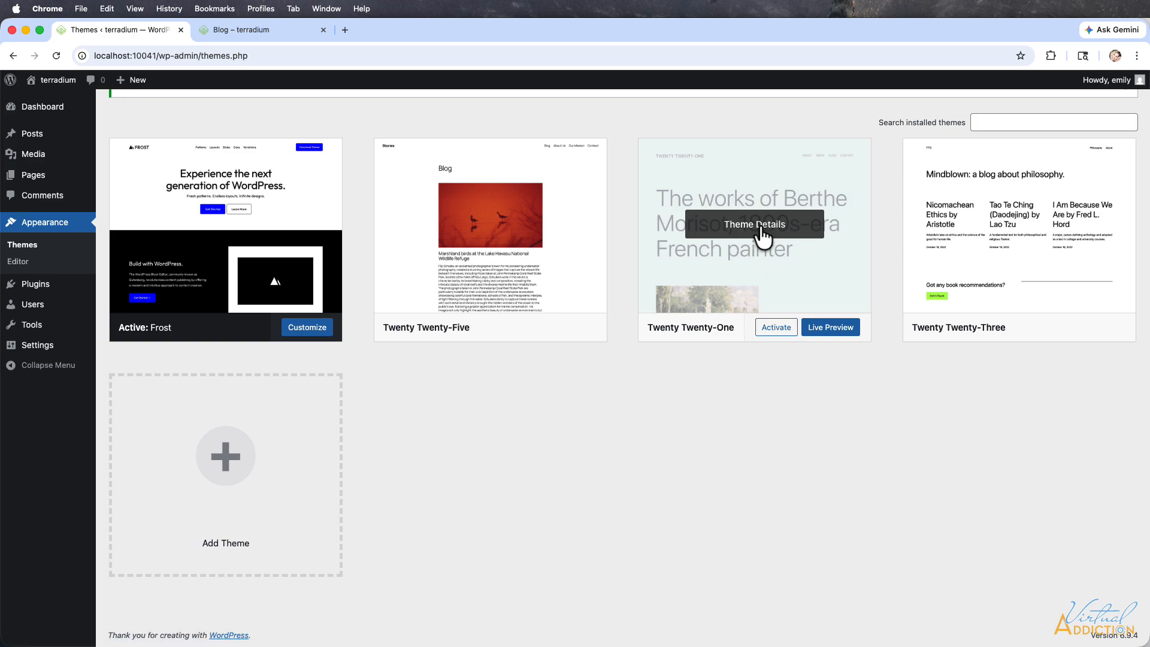
pyautogui.click(762, 236)
pyautogui.click(663, 620)
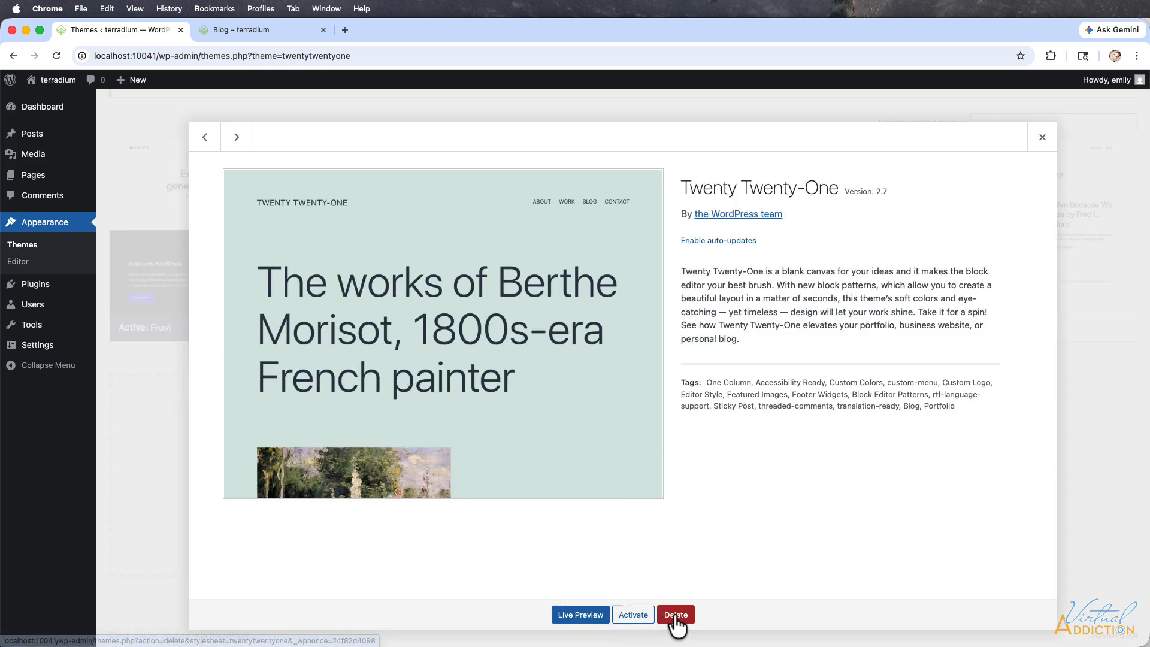
pyautogui.click(674, 156)
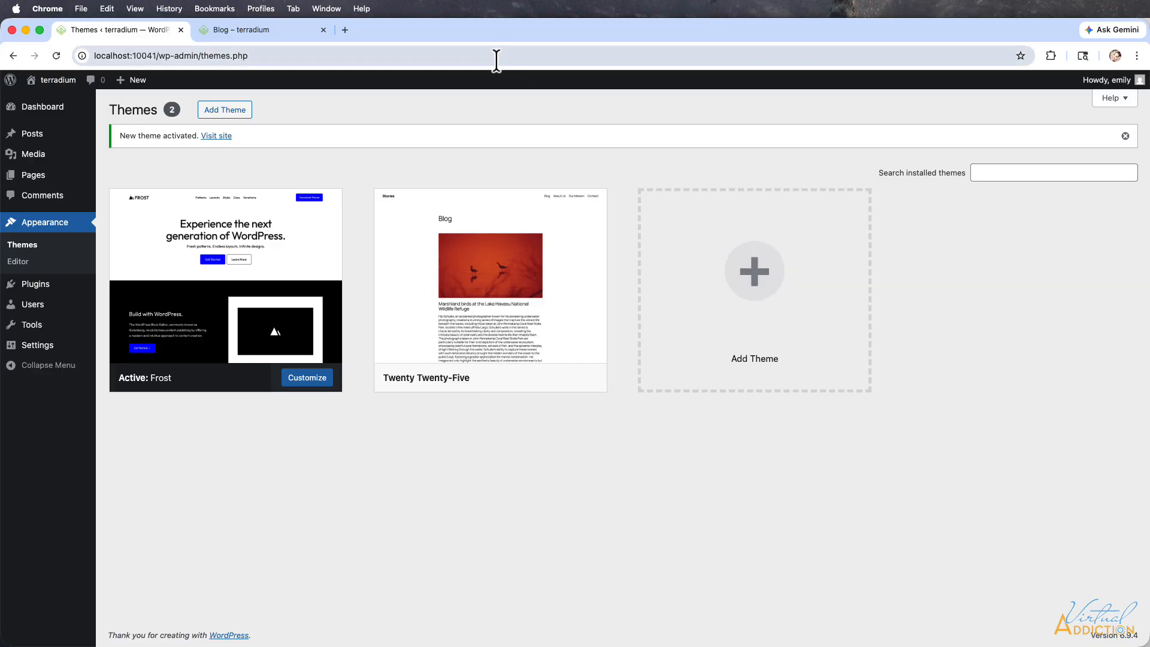
# - Reload the live site's Blog page, look over the homepage in the Frost theme, and return to the installed themes
pyautogui.click(275, 29)
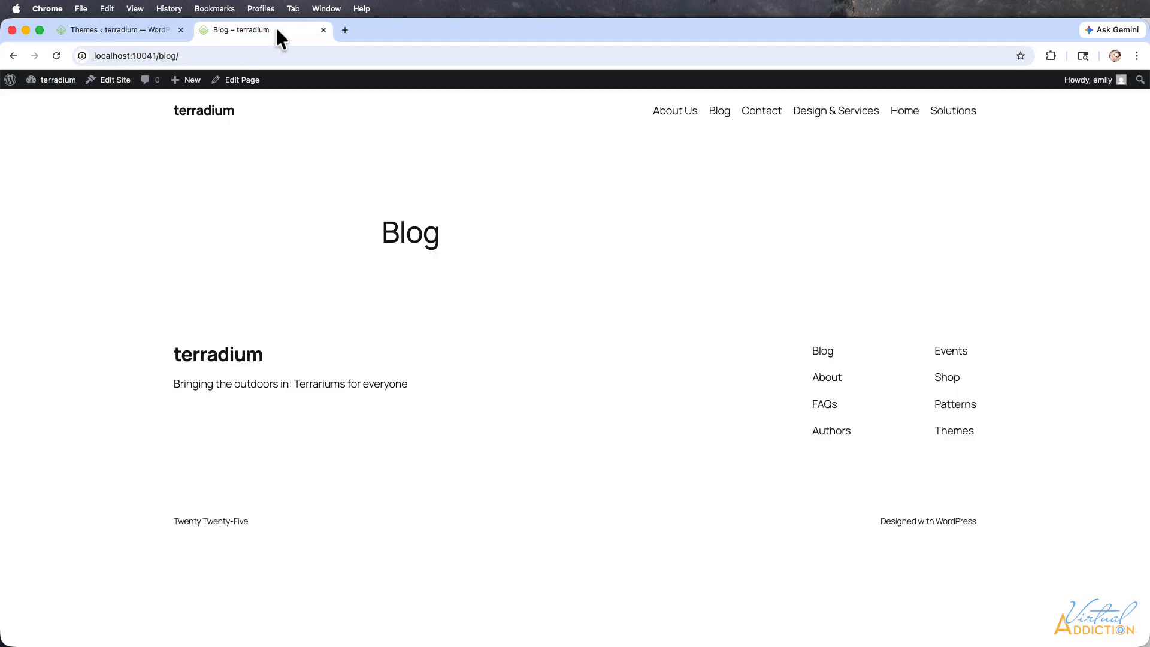
pyautogui.click(58, 54)
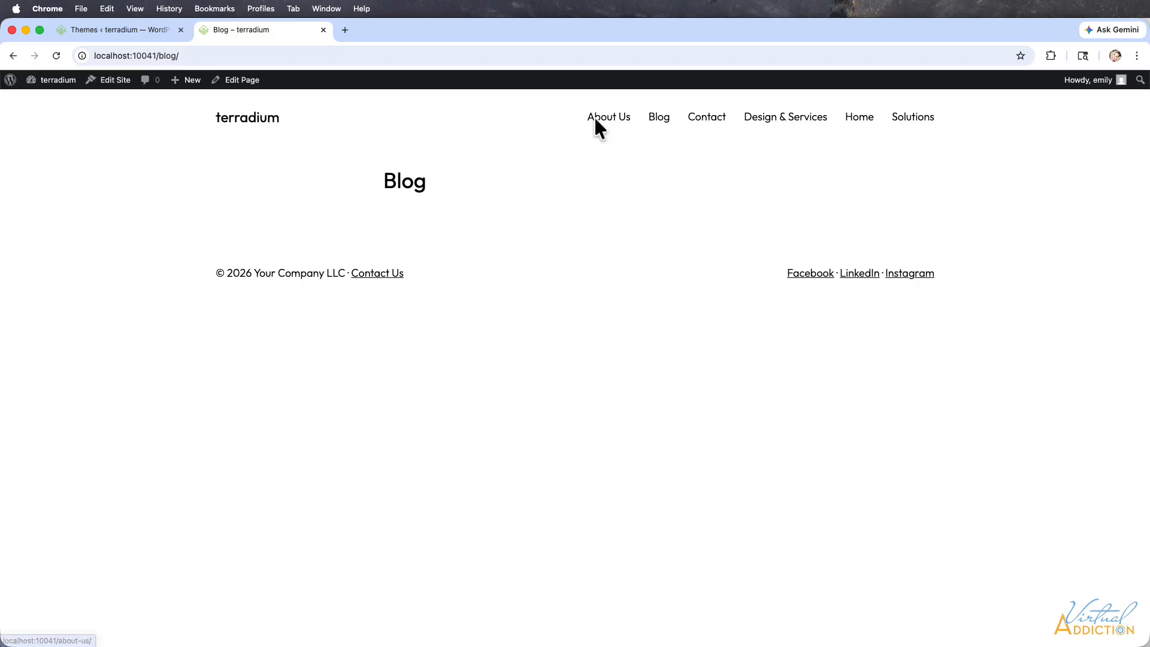
pyautogui.click(243, 118)
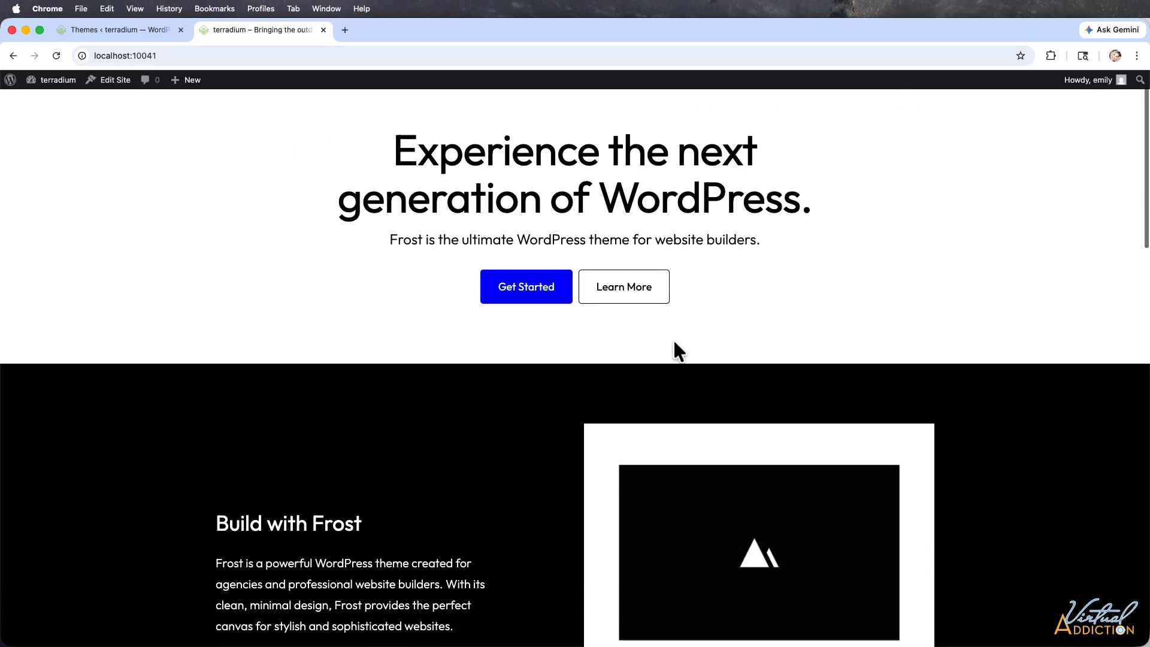
pyautogui.scroll(-10, 673, 339)
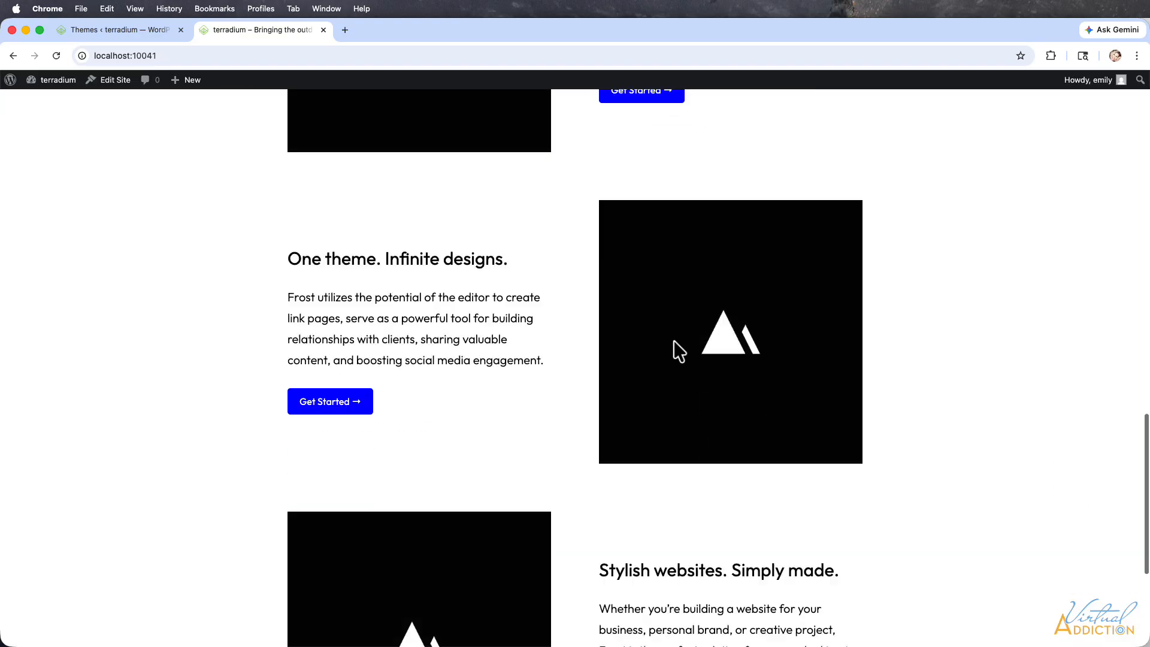
pyautogui.scroll(-5, 673, 340)
pyautogui.scroll(20, 673, 351)
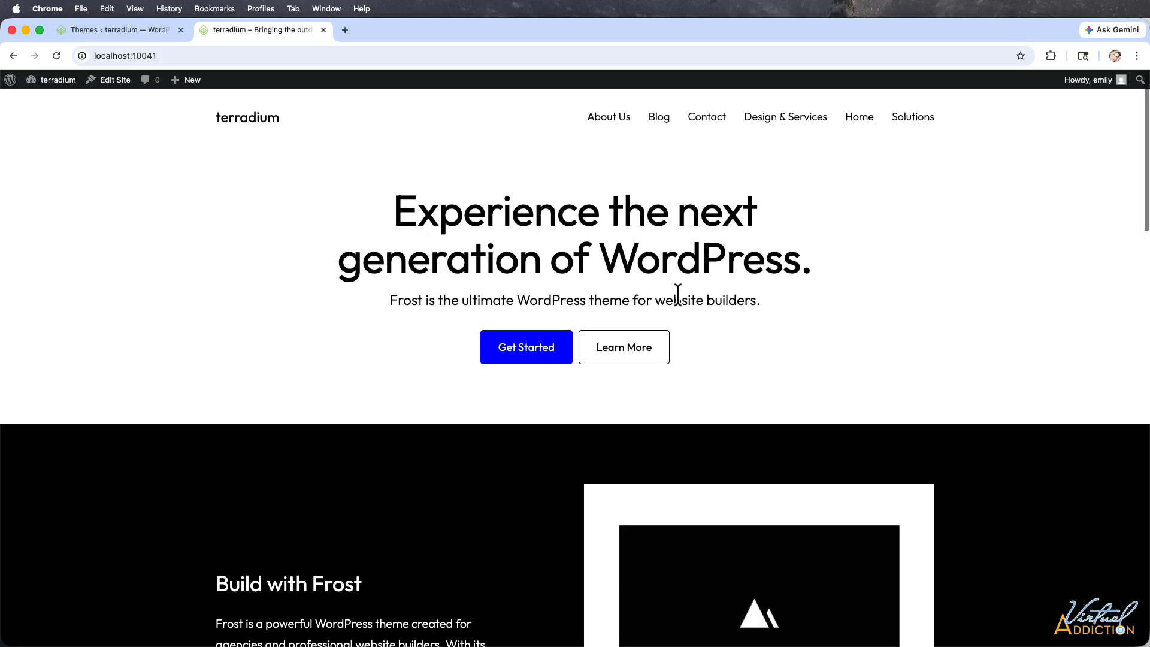
pyautogui.click(122, 33)
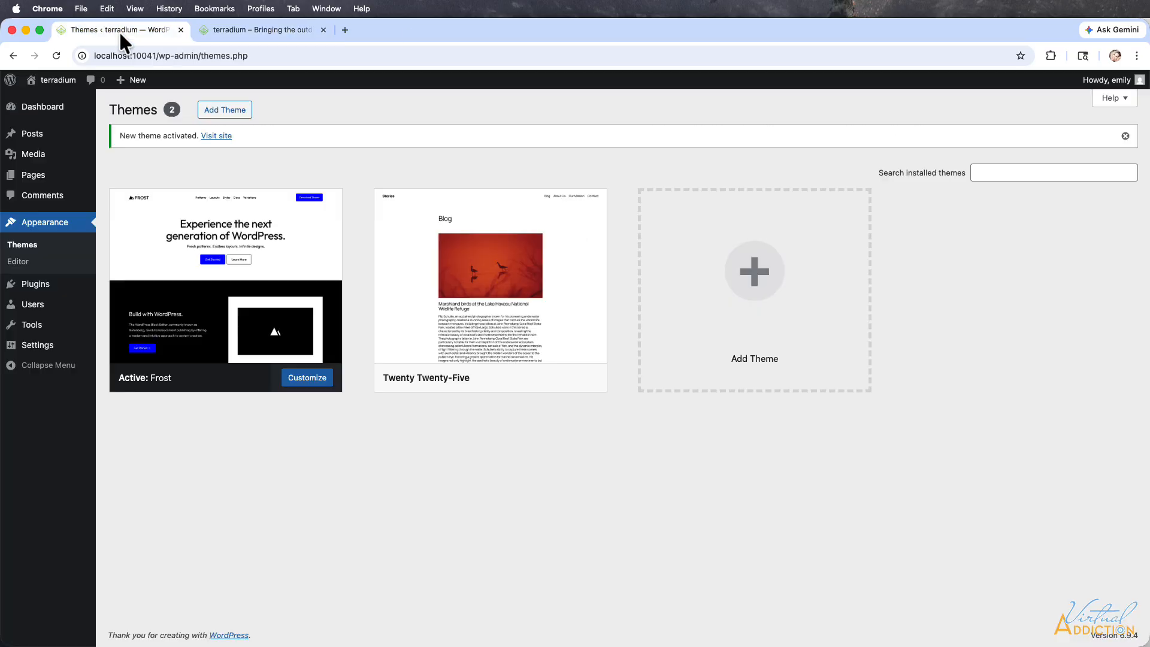
pyautogui.moveTo(532, 249)
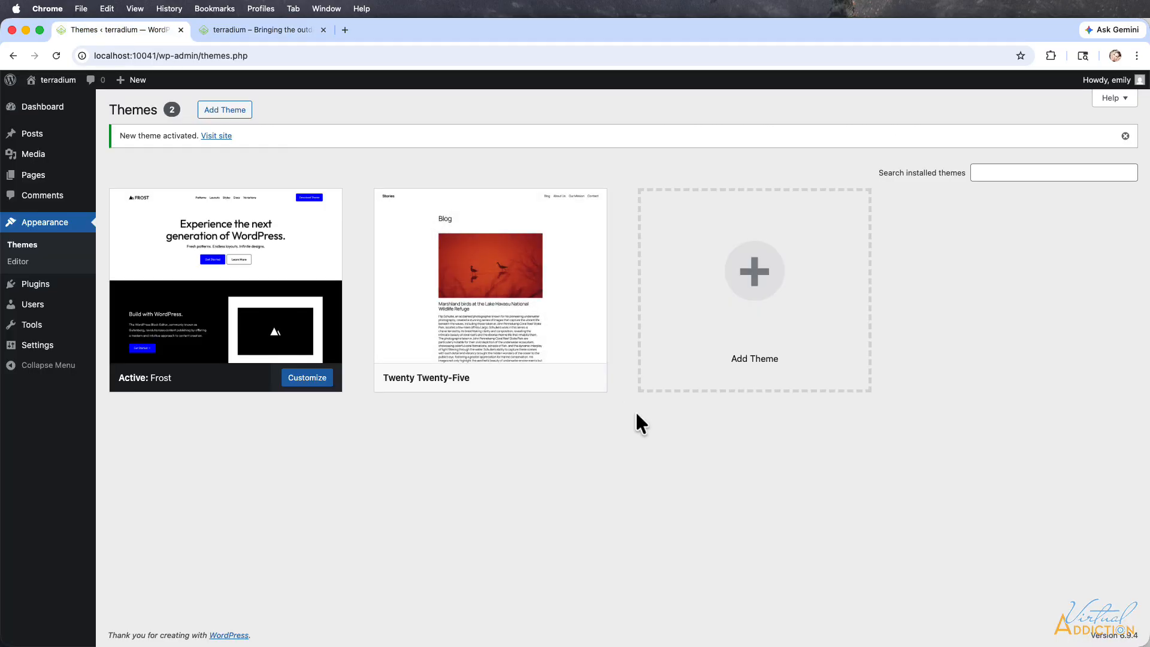